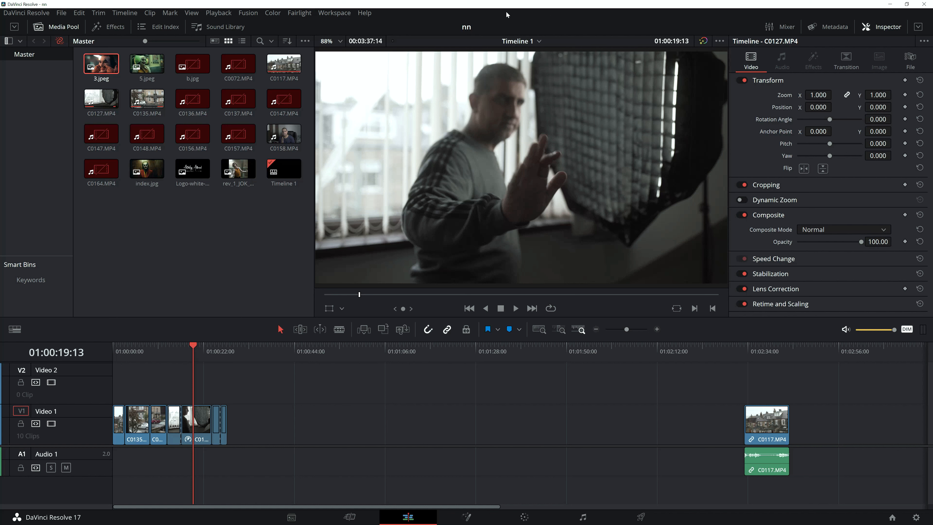
- Review the Ozark screenshots in the browser's image results and the desktop picture 5.jpeg, and return to DaVinci Resolve
mouse_move(193, 346)
left_mouse_down()
mouse_move(220, 345)
mouse_move(198, 350)
left_mouse_up()
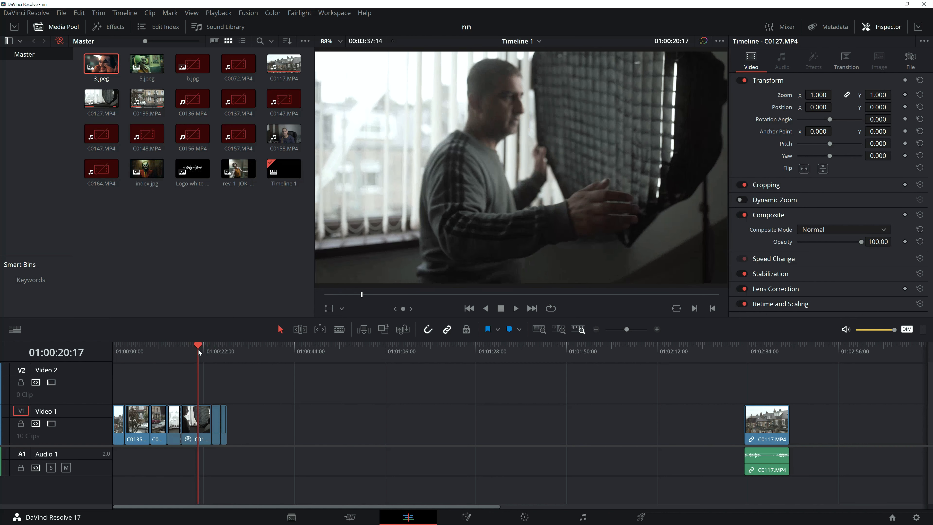
left_click(890, 3)
scroll(604, 193, "down", 10)
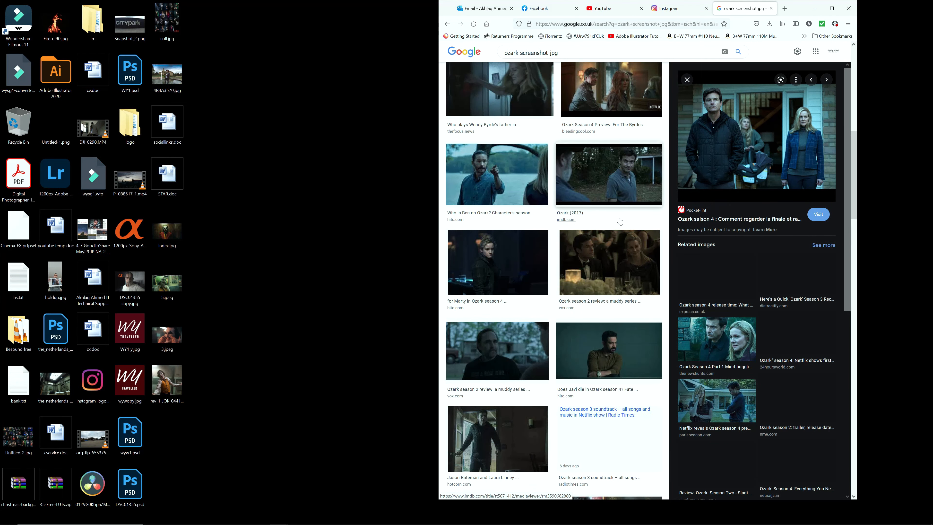
scroll(631, 199, "up", 6)
scroll(644, 197, "up", 3)
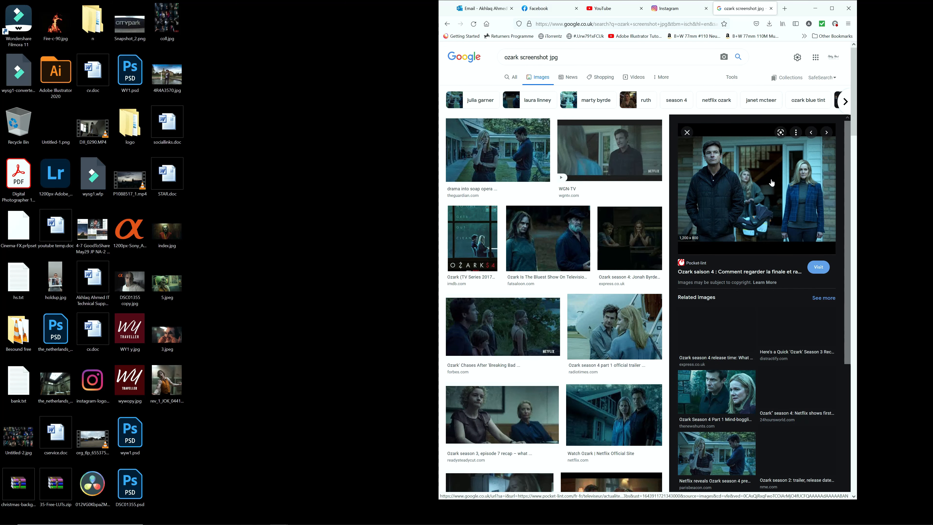
double_click(168, 284)
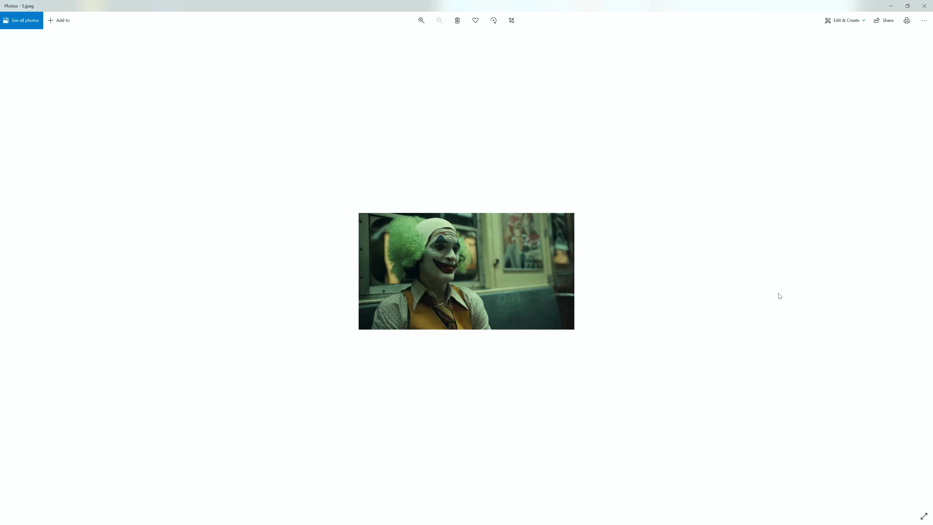
scroll(854, 276, "up", 1)
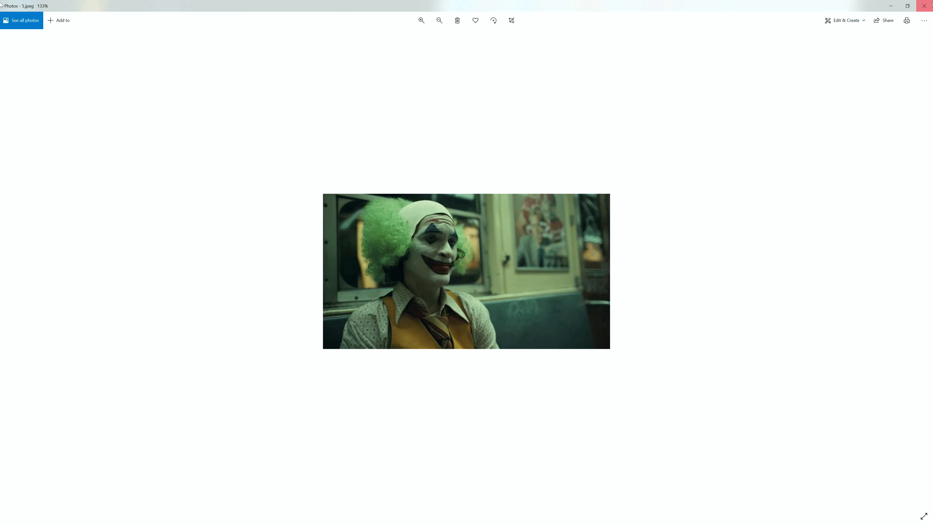
left_click(924, 6)
left_click(351, 518)
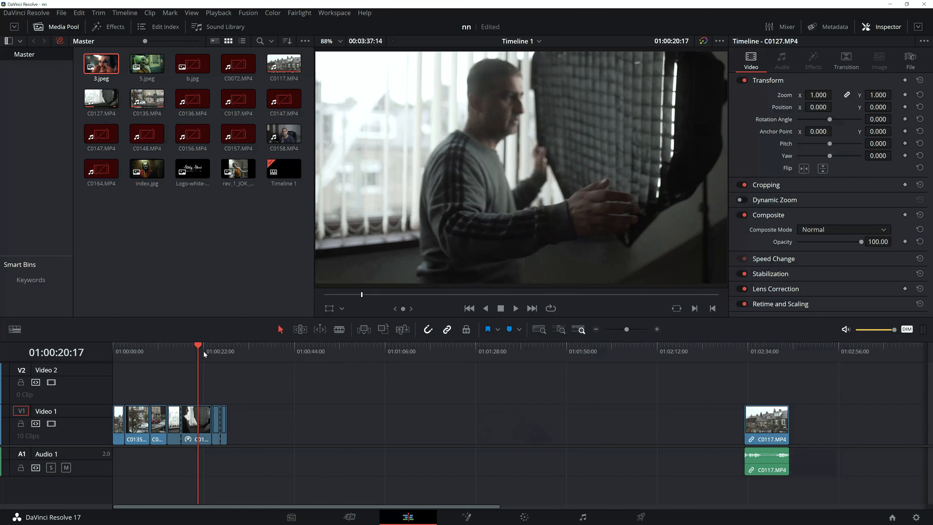
- Scrub through the C0127.MP4 clip to 01:00:20:23, select it and open it on the Color page
left_click_drag(200, 348, 197, 347)
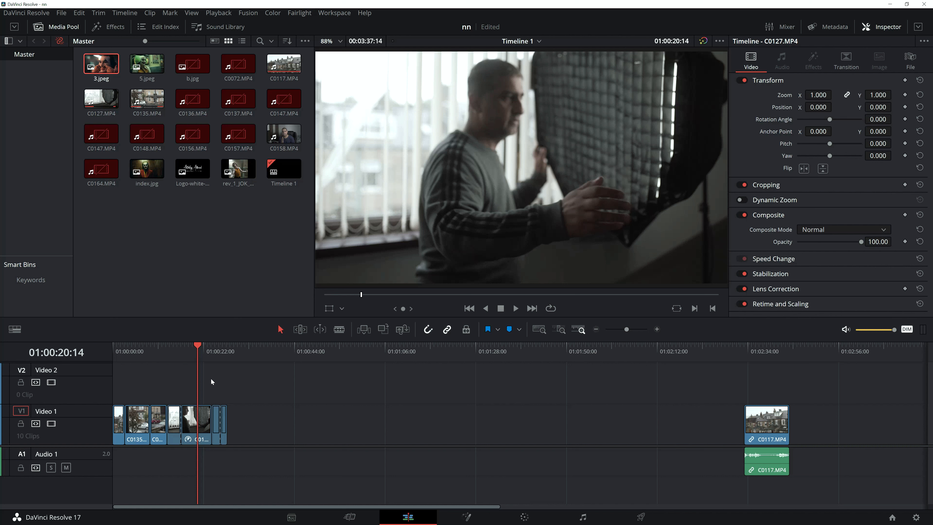
left_click_drag(199, 348, 193, 349)
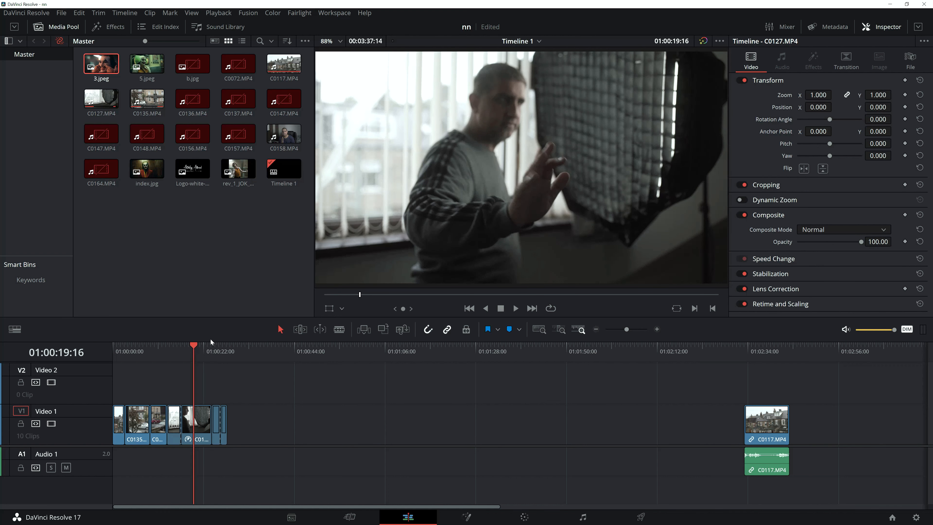
left_click_drag(191, 343, 199, 345)
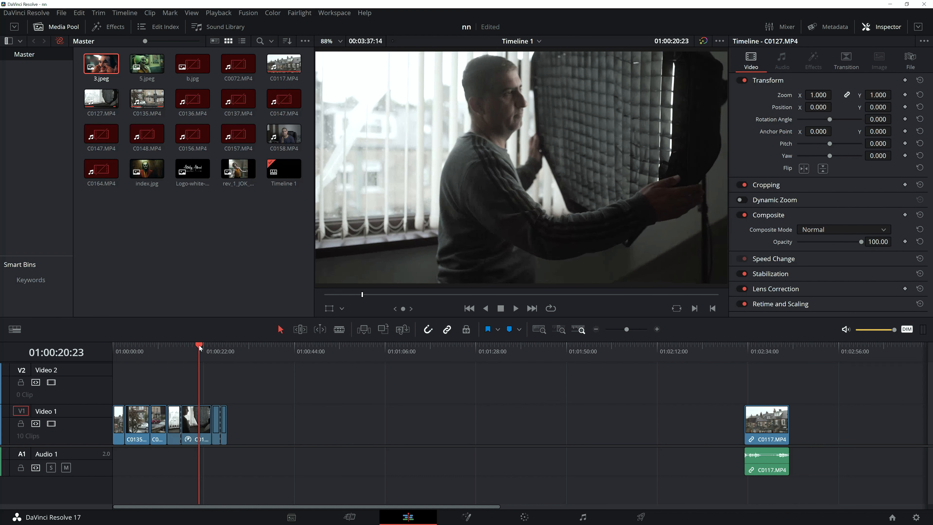
left_click(206, 414)
left_click(524, 516)
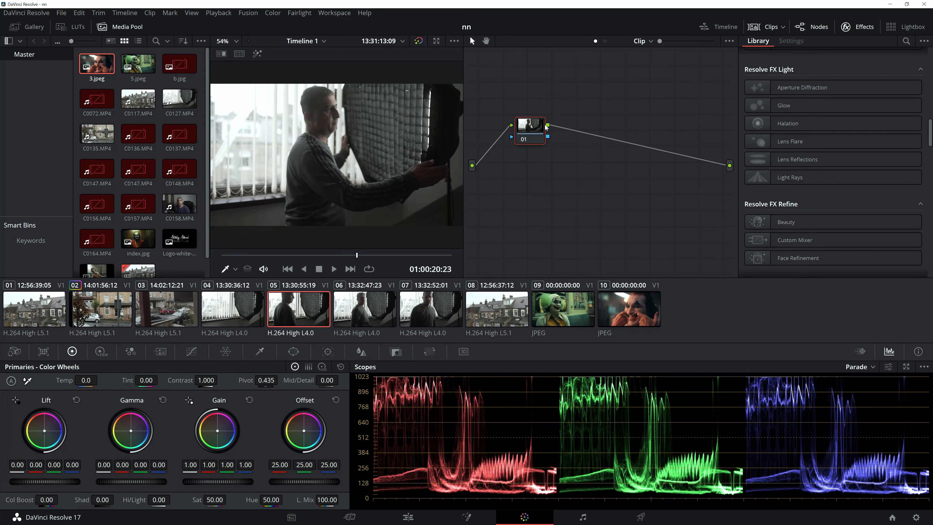
- Switch to the browser and save the previewed Ozark still to the Desktop as a JPEG named ozark
left_click(897, 5)
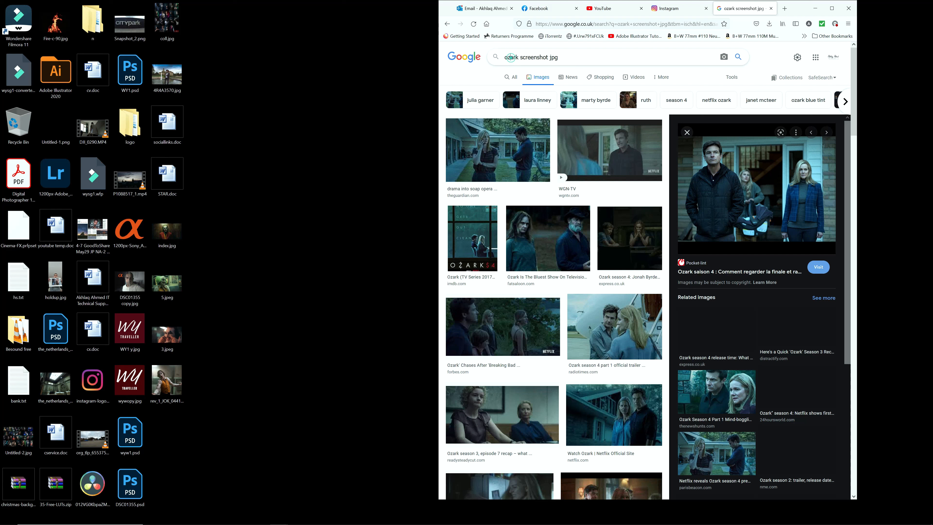
left_click(560, 55)
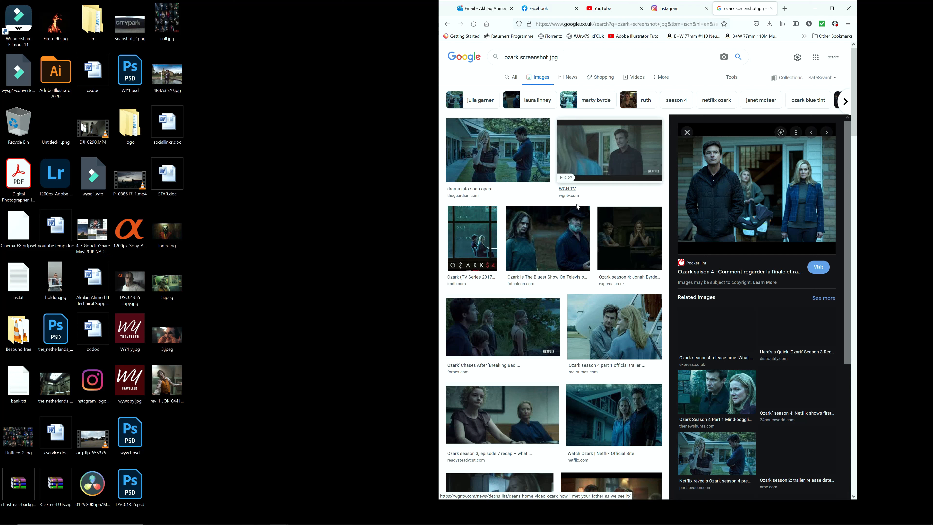
right_click(737, 207)
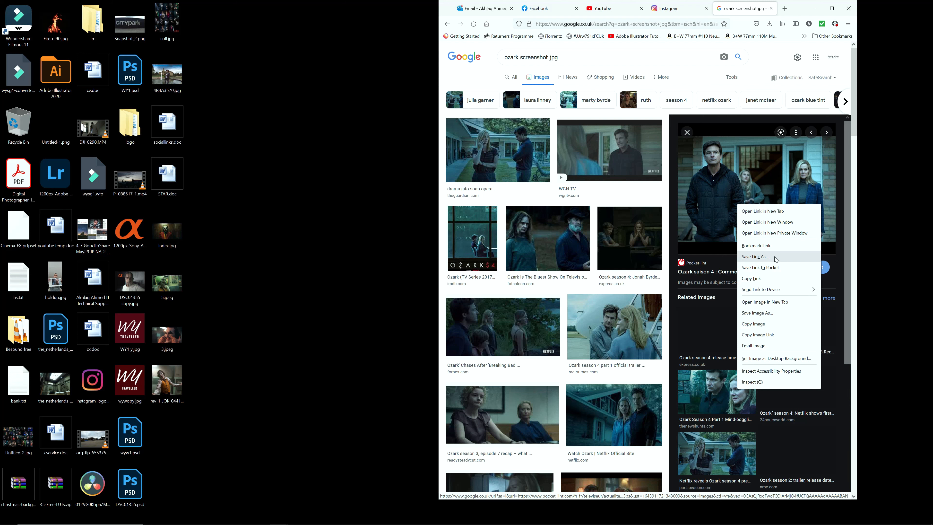
left_click(768, 311)
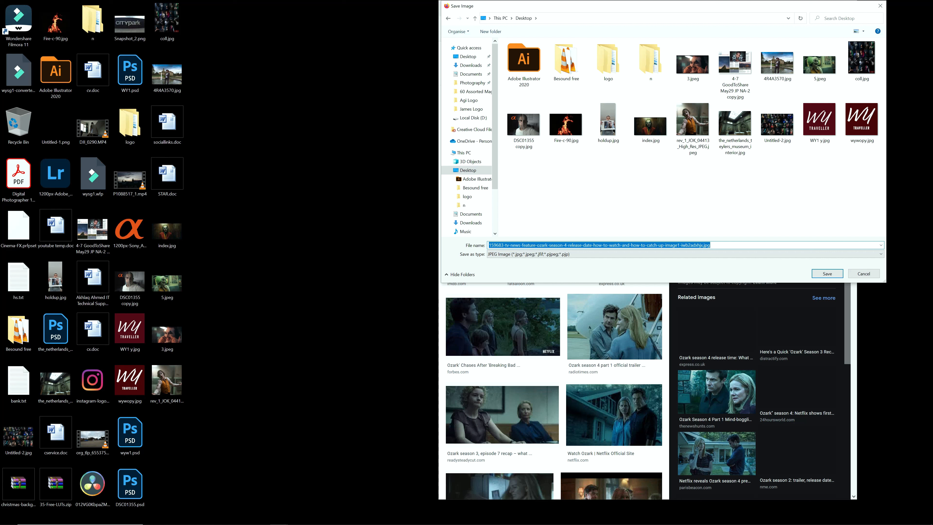
type("ozark")
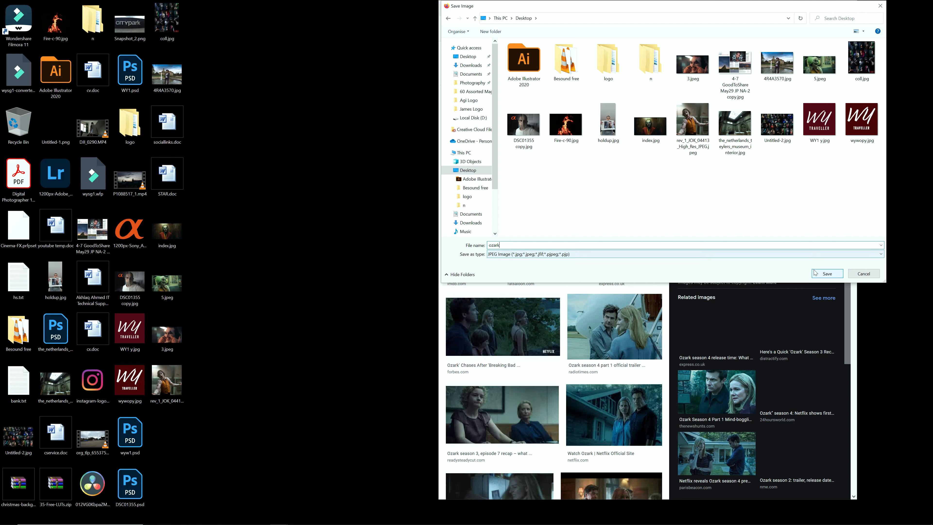
left_click(827, 273)
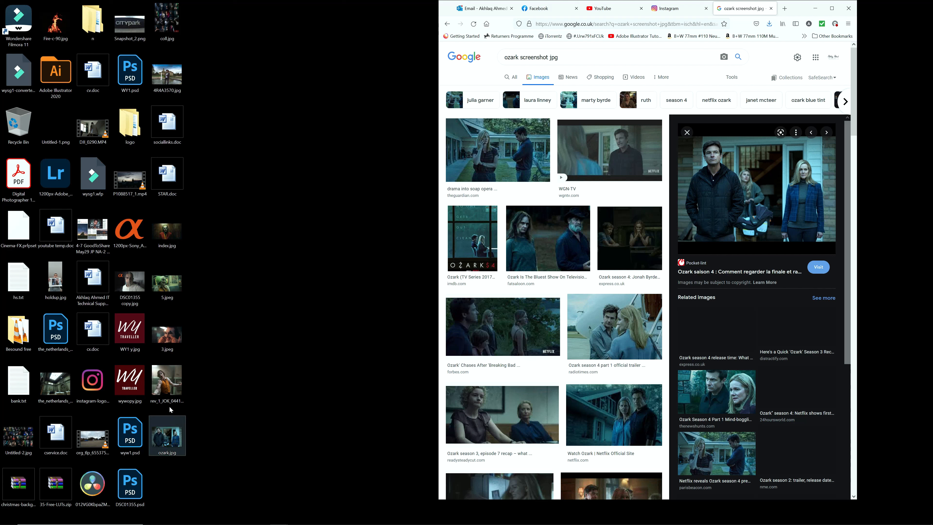
left_click(175, 446)
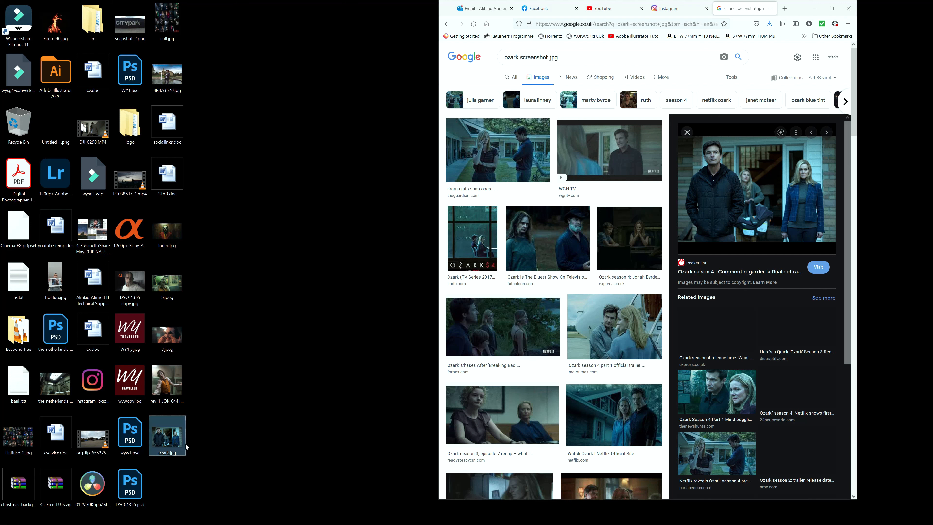
- Switch back to DaVinci Resolve and import ozark.jpg from the Desktop into the media pool on the Edit page
left_click(370, 518)
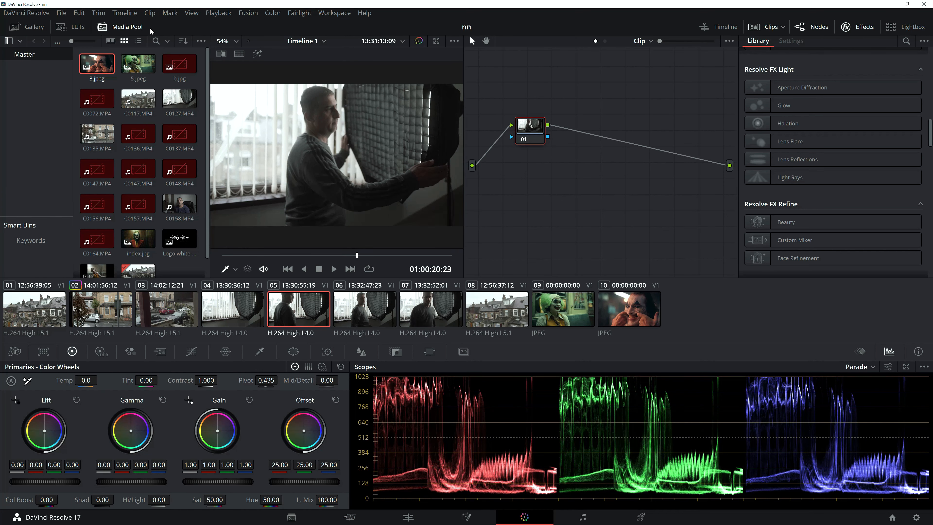
left_click(100, 27)
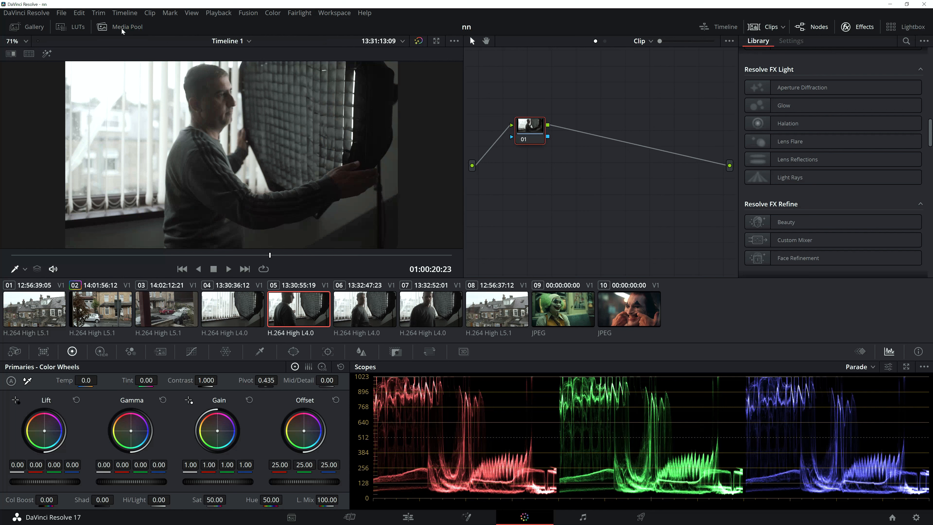
left_click(102, 27)
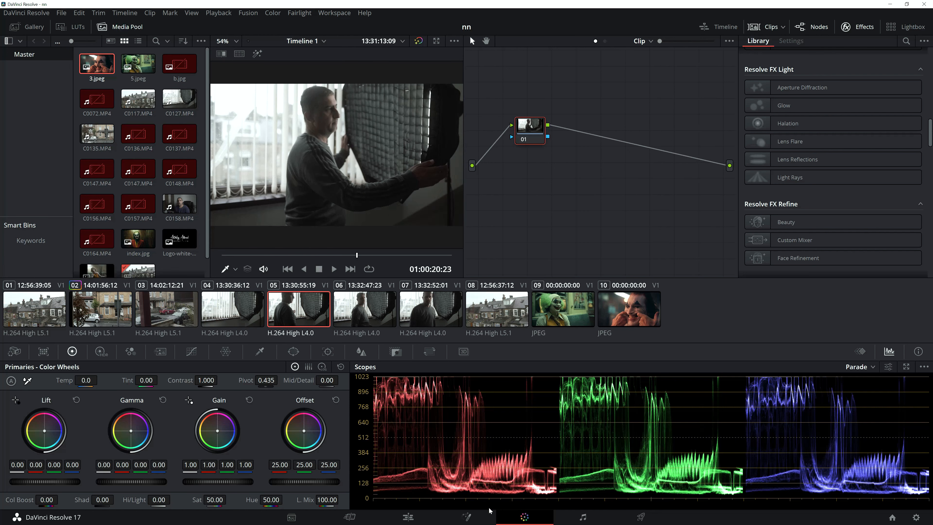
left_click(422, 517)
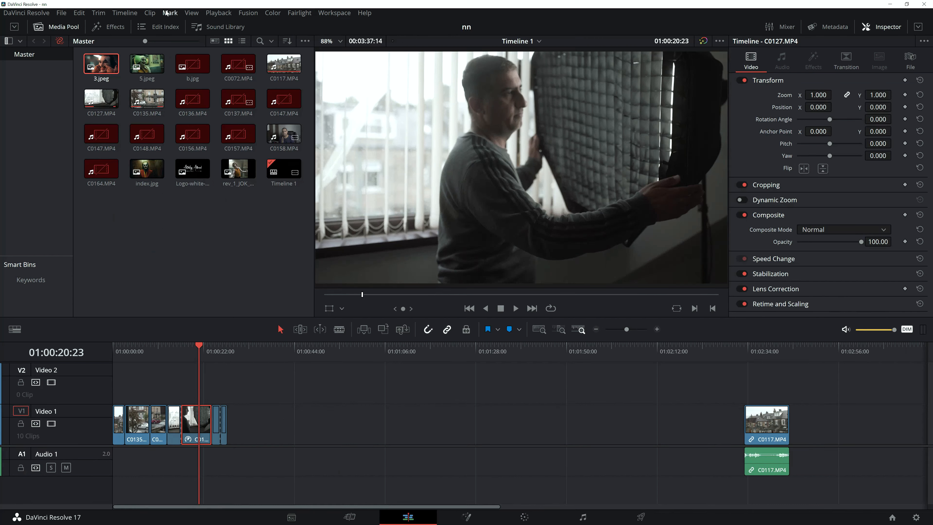
left_click(61, 13)
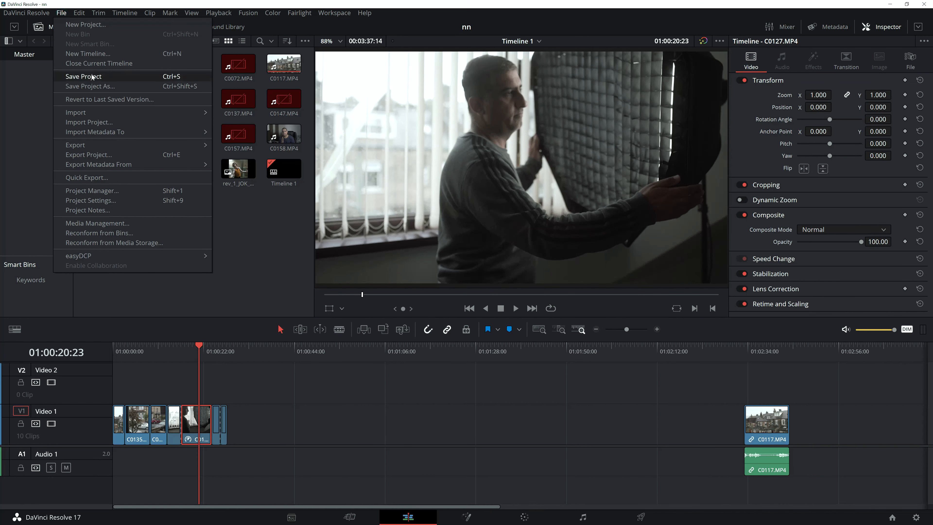
mouse_move(106, 115)
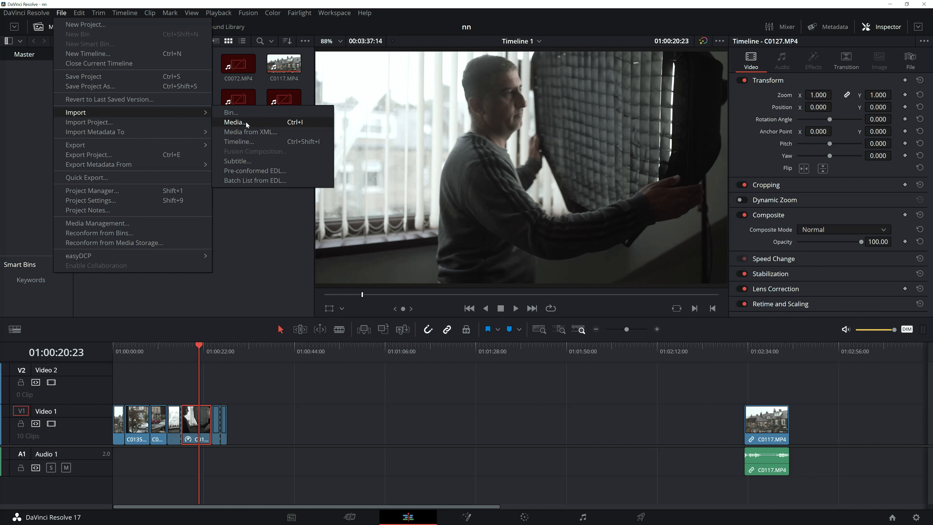
left_click(246, 123)
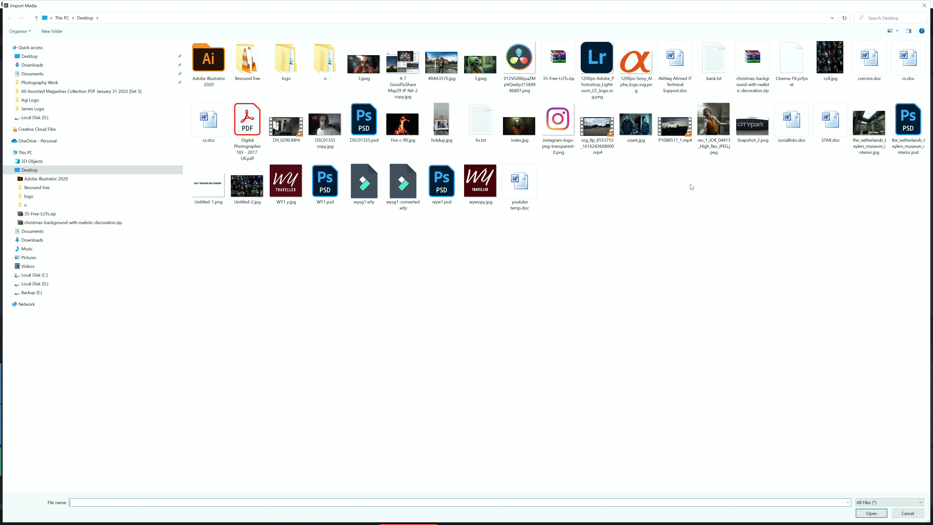
left_click(640, 132)
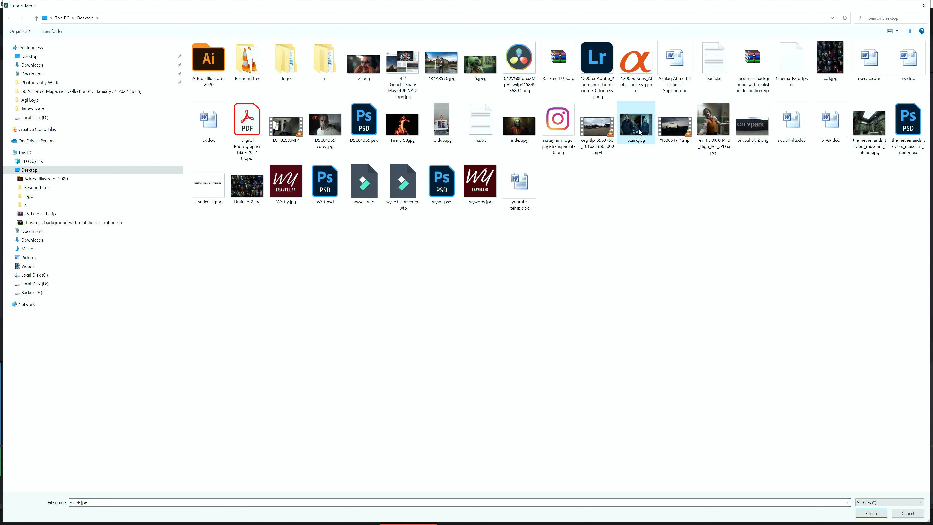
left_click(871, 514)
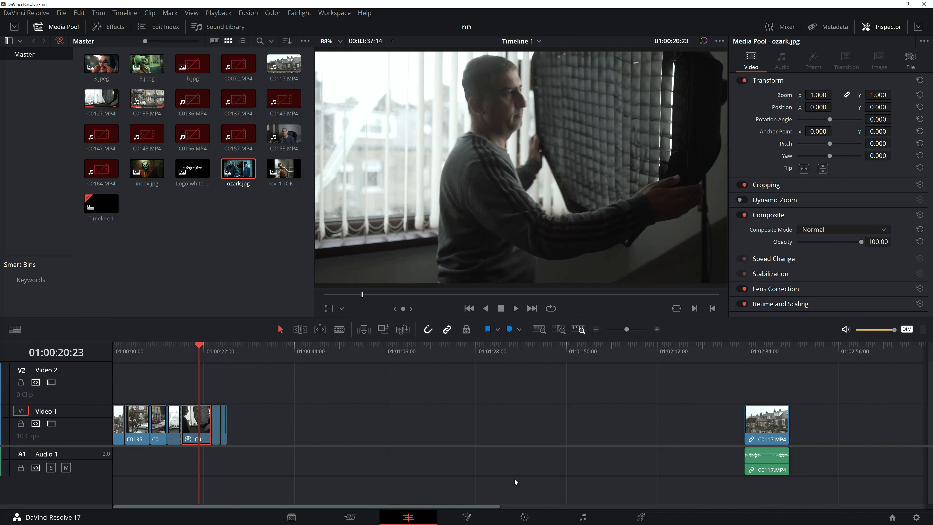
left_click(524, 517)
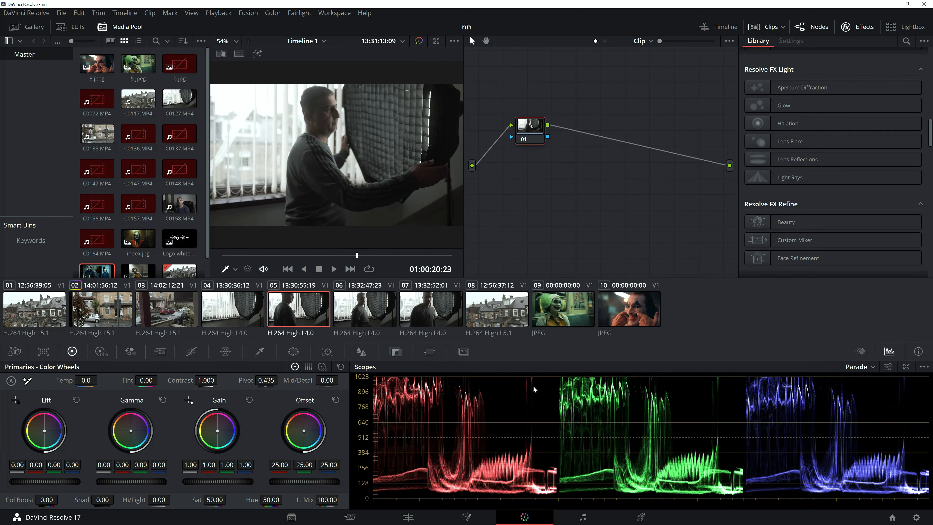
scroll(180, 98, "down", 1)
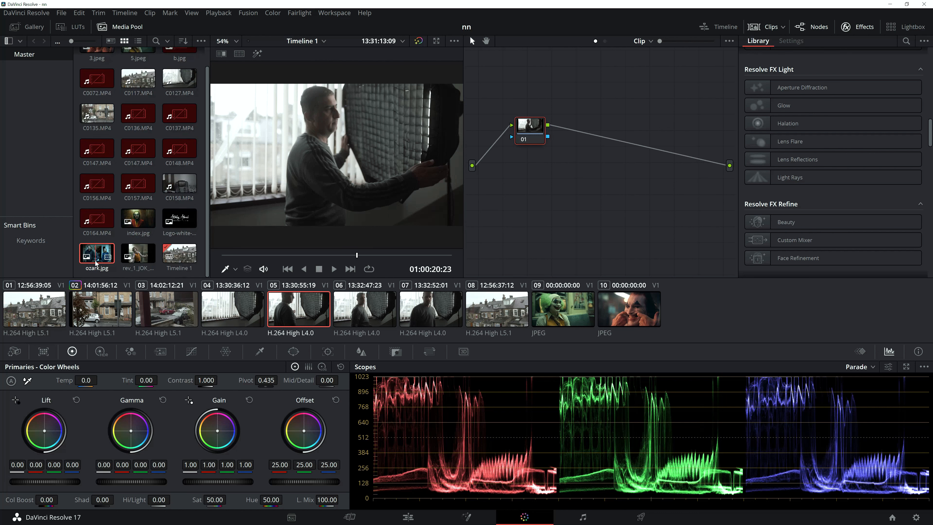
left_click(399, 517)
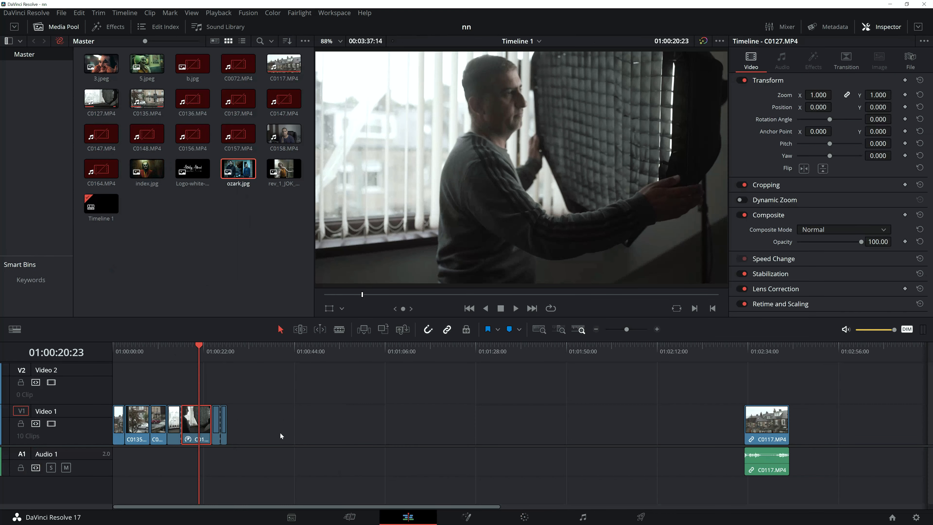
- Place ozark.jpg on the Video 1 track in the gap after the short clips, at about 01:00:35:20, and scrub over it
left_click(243, 171)
left_click_drag(241, 175, 261, 430)
left_click(280, 350)
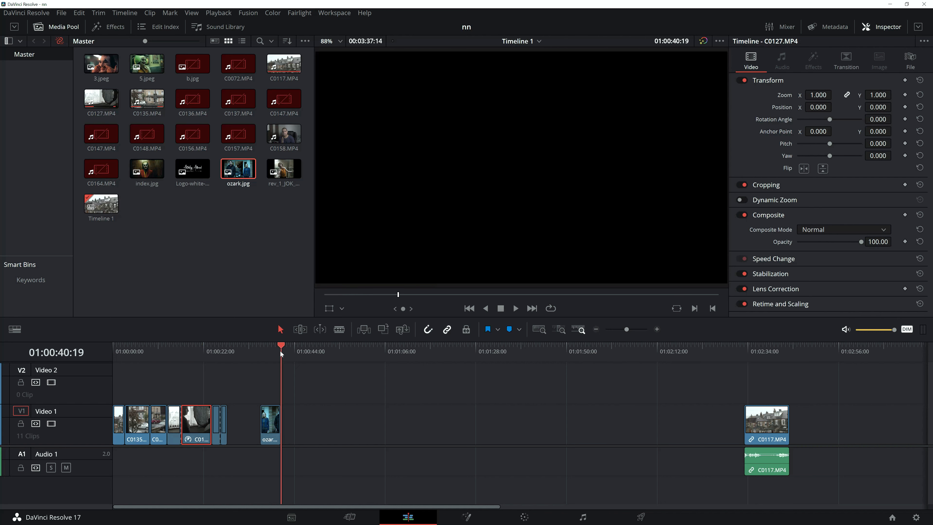
left_click(270, 349)
left_click_drag(269, 348, 246, 351)
- Move the playhead to 01:00:20:03 and compare the C0127.MP4 clip's parade scopes with the ozark.jpg still's on the Color page
left_click(195, 348)
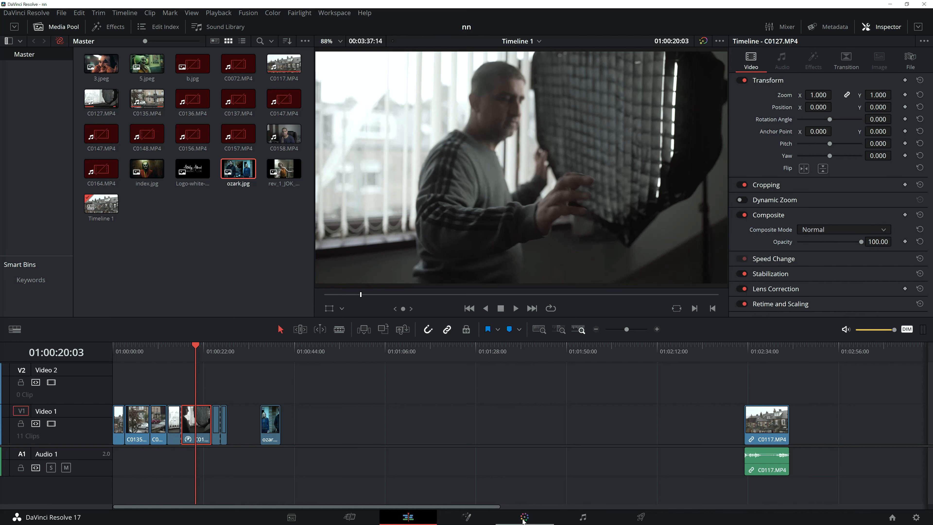
left_click(524, 518)
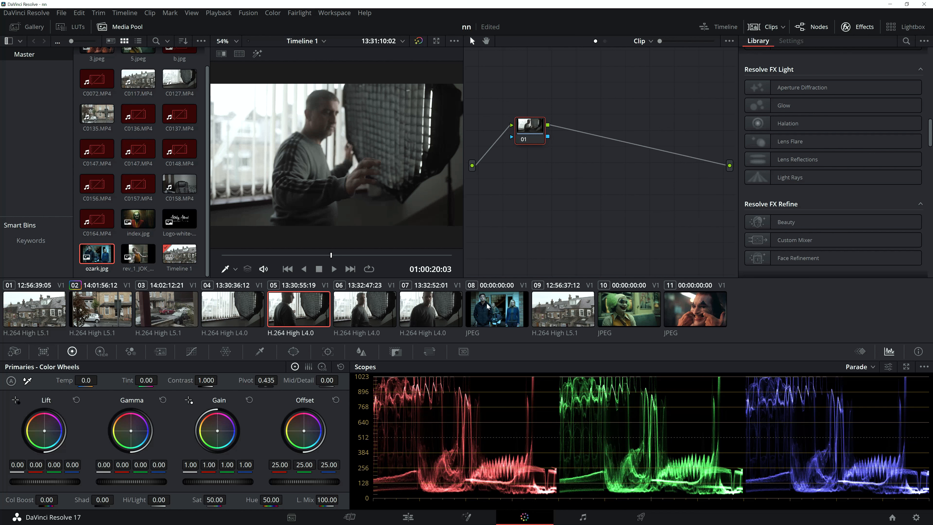
left_click(490, 315)
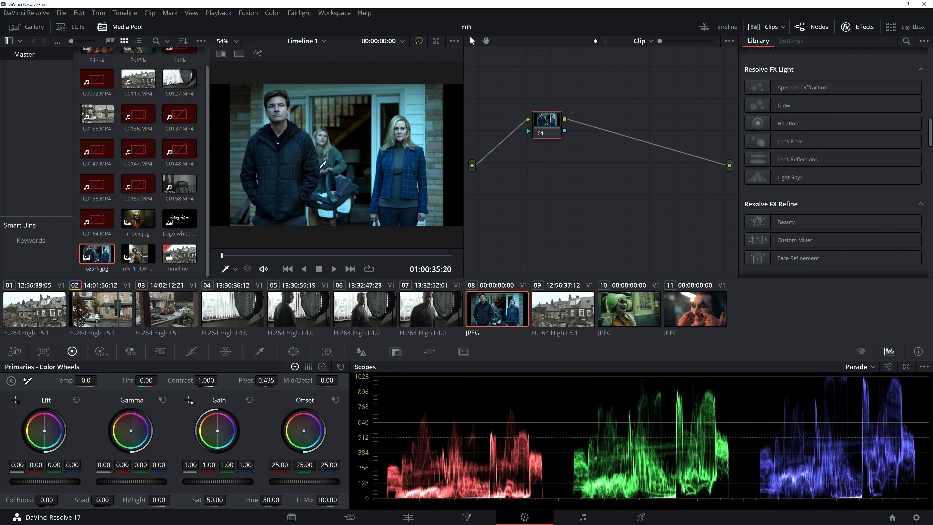
- Shot match clip 05 to the ozark.jpg still, and play and scrub through the matched clip
left_click(306, 310)
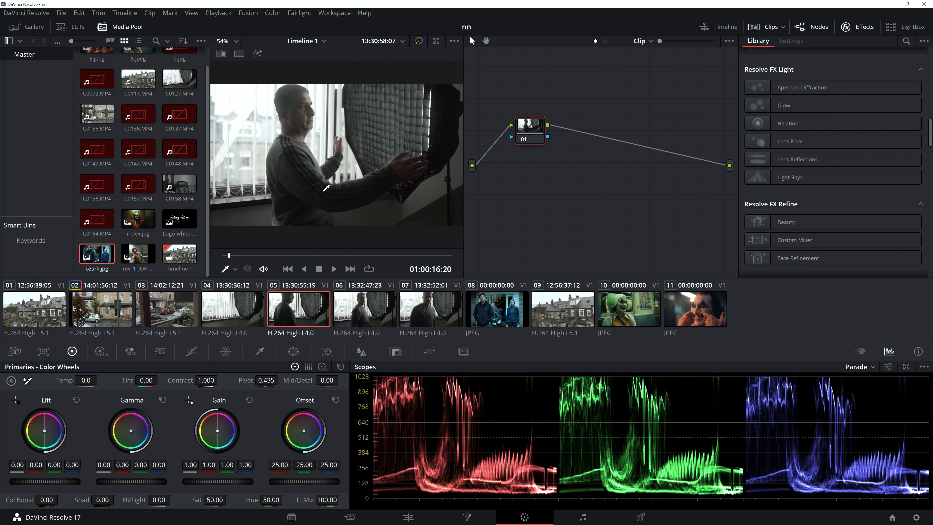
right_click(491, 308)
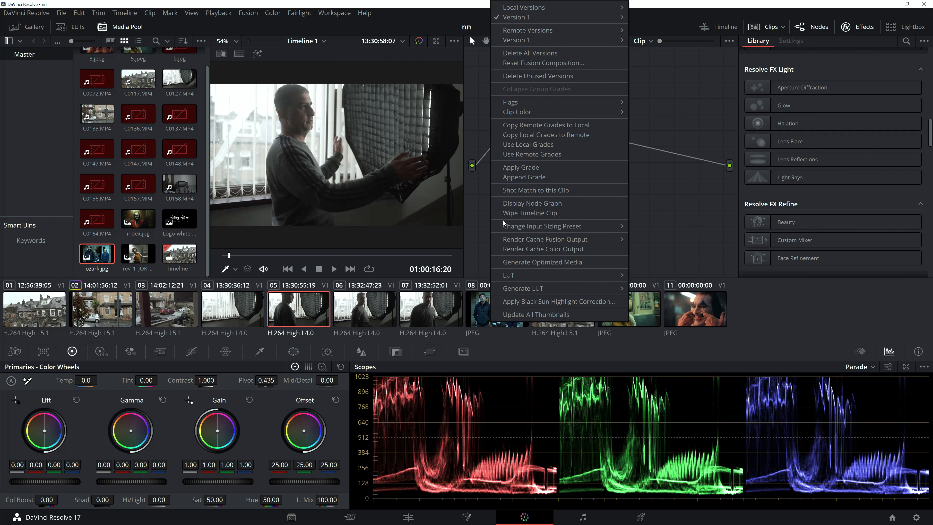
left_click(519, 194)
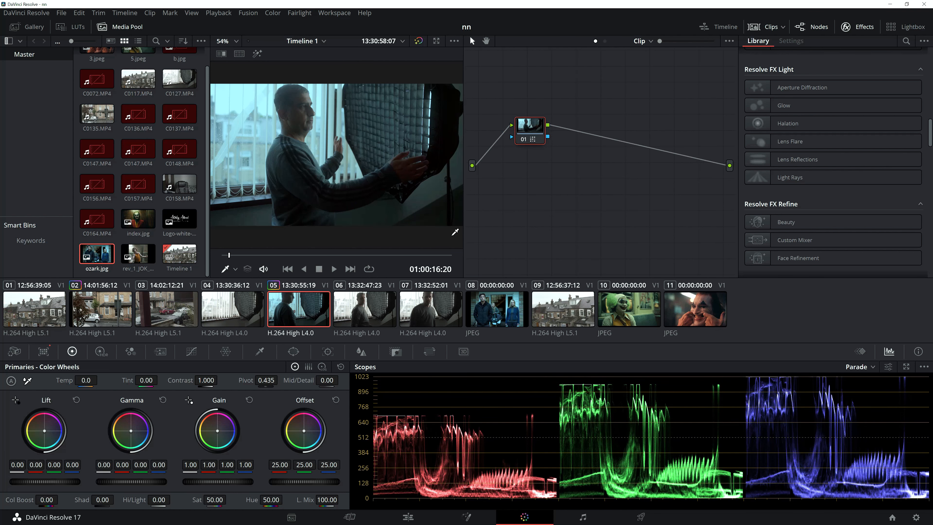
key("space")
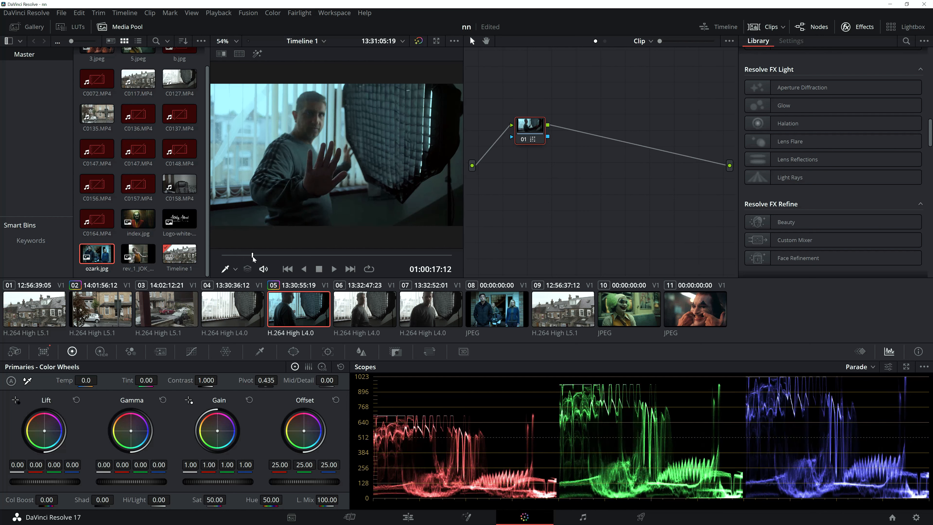
left_click_drag(280, 254, 257, 256)
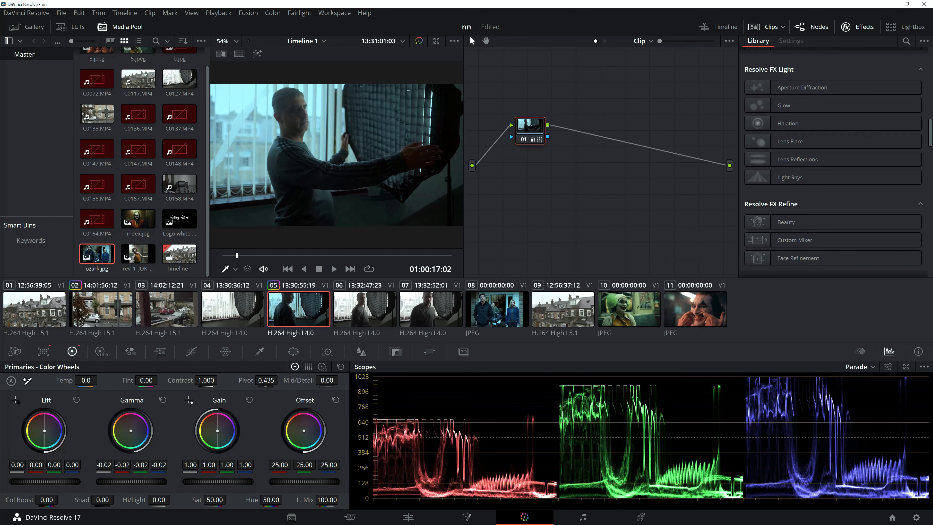
- Try lowering the matched clip's master gamma to -0.06 and adjusting its master lift, and reset both
left_click_drag(132, 482, 125, 481)
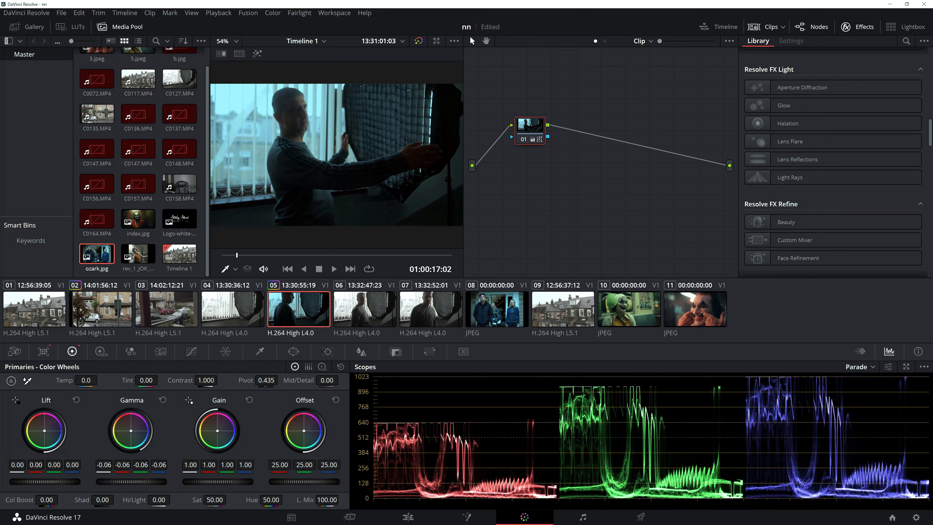
double_click(125, 481)
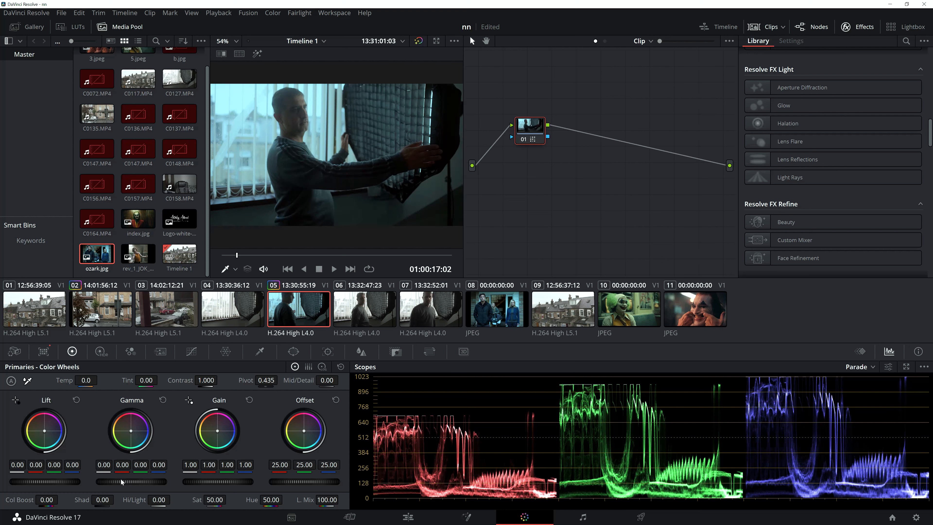
left_click_drag(44, 482, 65, 480)
double_click(66, 480)
- Scrub through clip 05 to 01:00:17:08 and compare it with its grade bypassed and enabled
left_click_drag(251, 258, 277, 258)
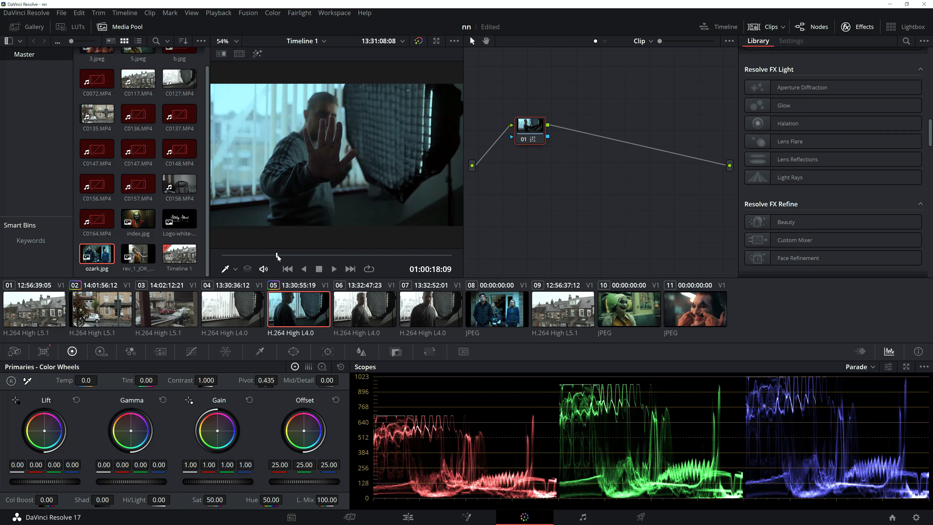
left_click_drag(277, 257, 244, 255)
left_click(419, 41)
left_click(418, 41)
left_click(418, 41)
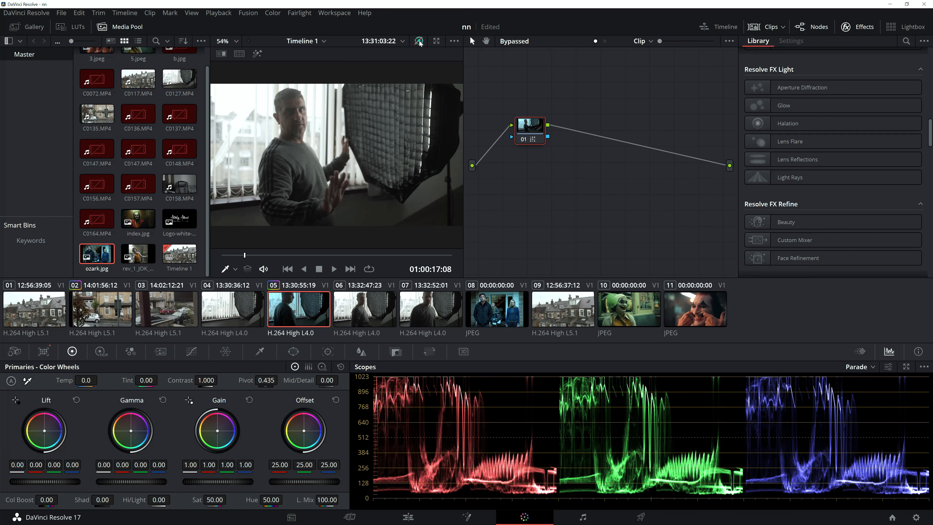
left_click(418, 41)
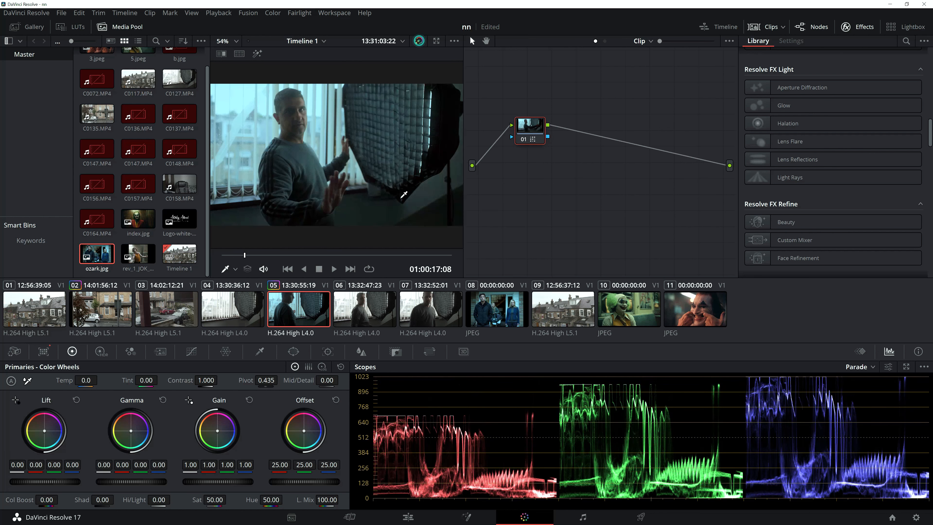
- View the ozark.jpg still against clip 05, toggle the clip's grade bypass repeatedly, and scrub to 01:00:19:09
left_click(485, 306)
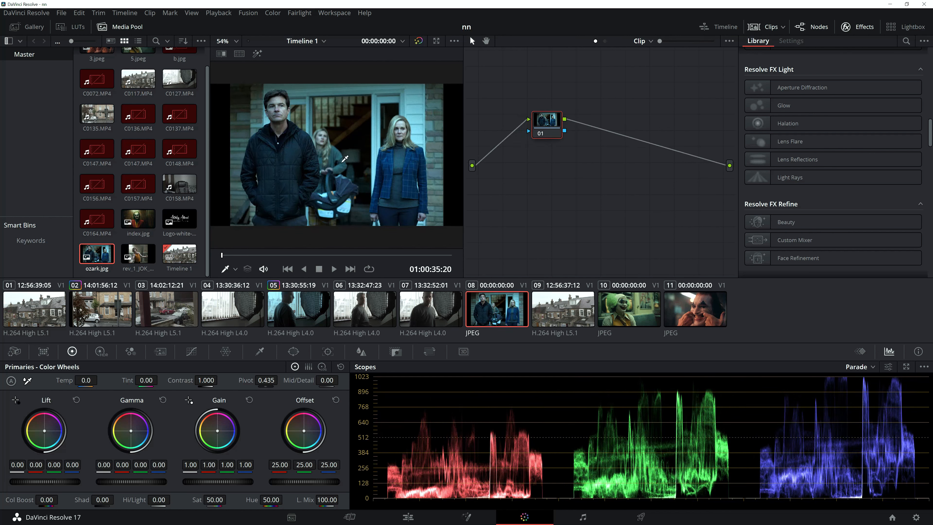
left_click(288, 314)
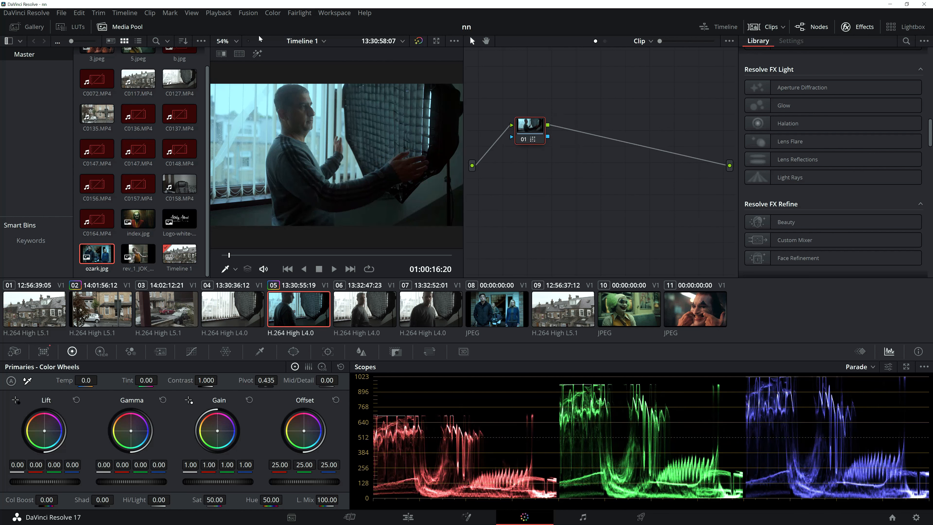
left_click(420, 40)
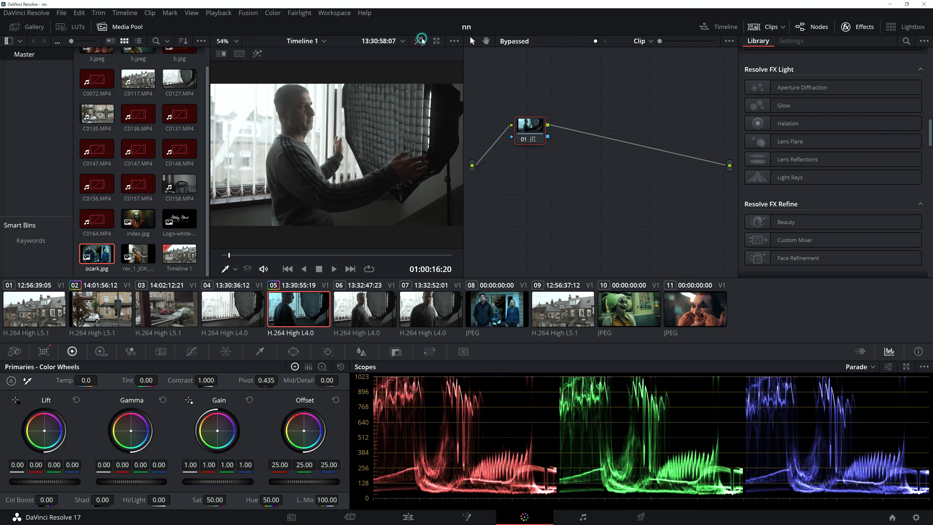
left_click(421, 39)
left_click(421, 39)
left_click(420, 40)
left_click(421, 40)
left_click(421, 40)
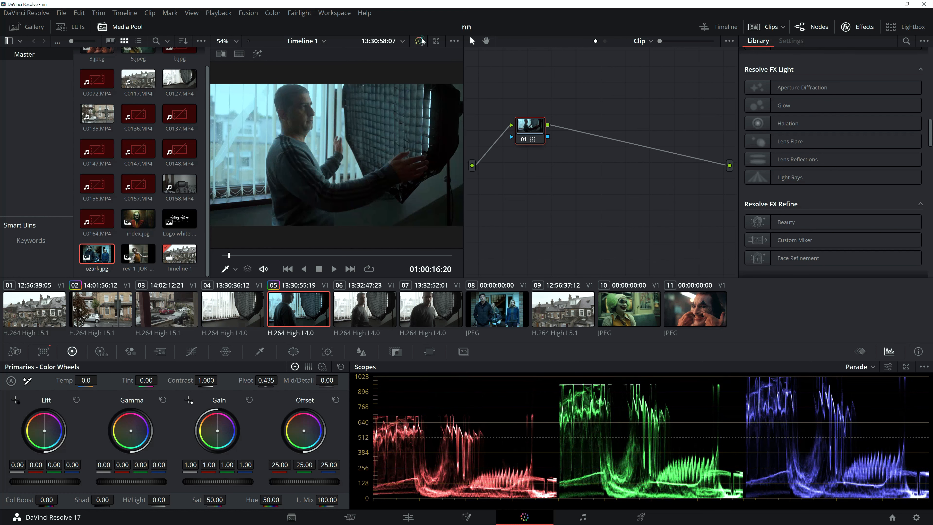
mouse_move(299, 257)
left_mouse_down()
mouse_move(325, 257)
mouse_move(242, 259)
mouse_move(332, 258)
mouse_move(307, 257)
left_mouse_up()
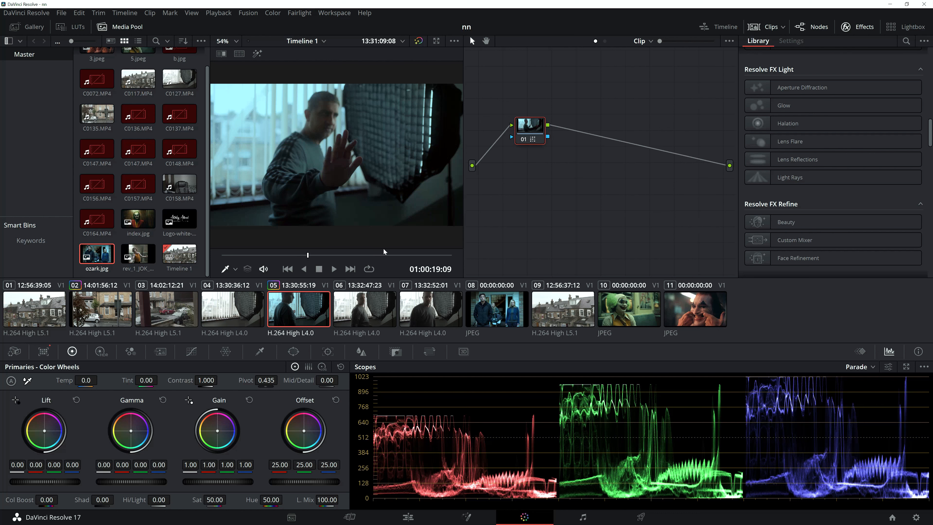
- Shot match clip 04 and clip 06 to the ozark.jpg still
left_click(233, 307)
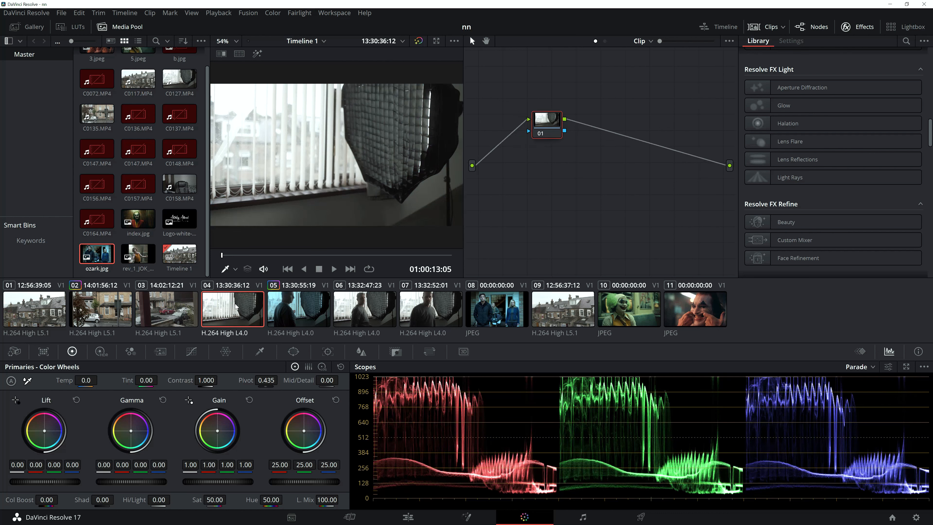
right_click(511, 323)
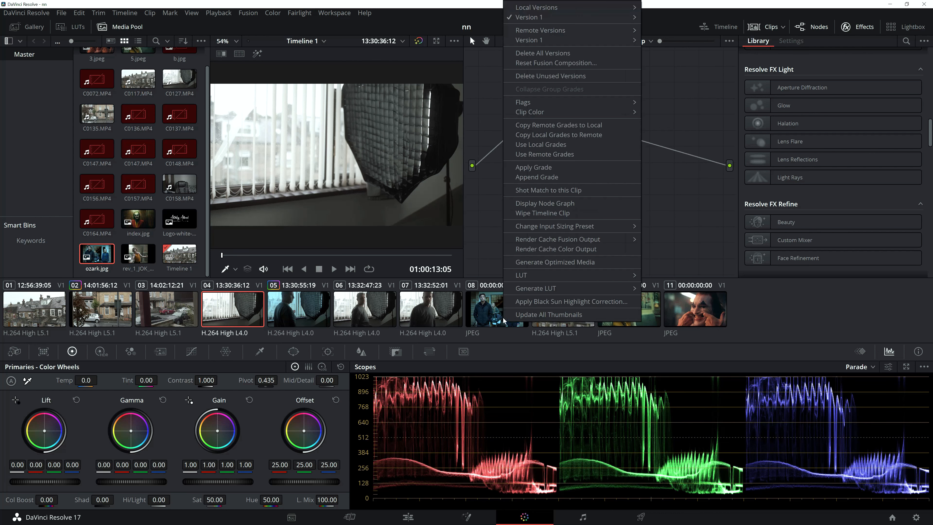
left_click(545, 193)
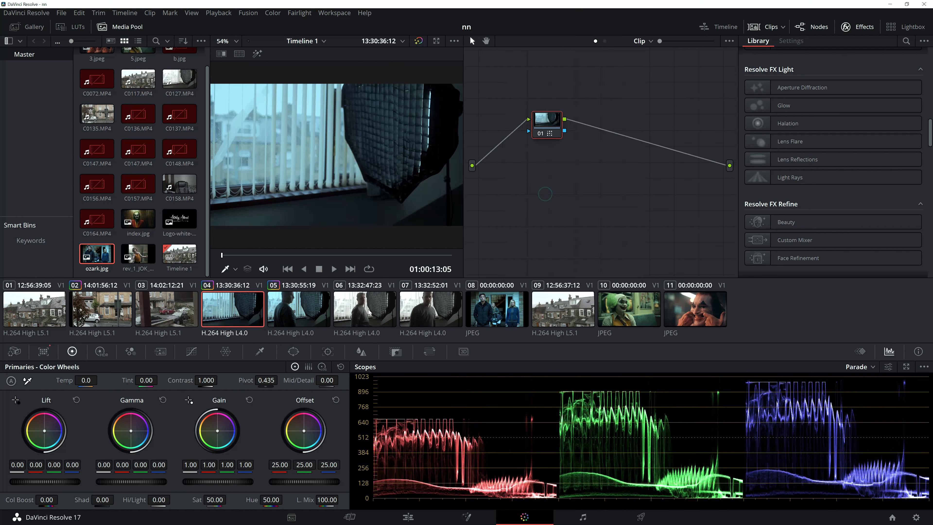
left_click(367, 309)
right_click(490, 322)
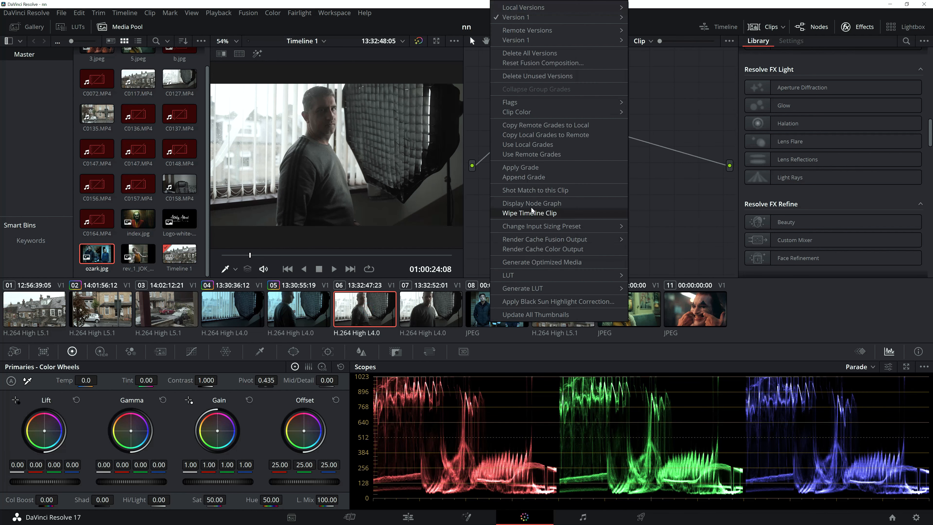
left_click(535, 190)
left_click(423, 311)
right_click(423, 312)
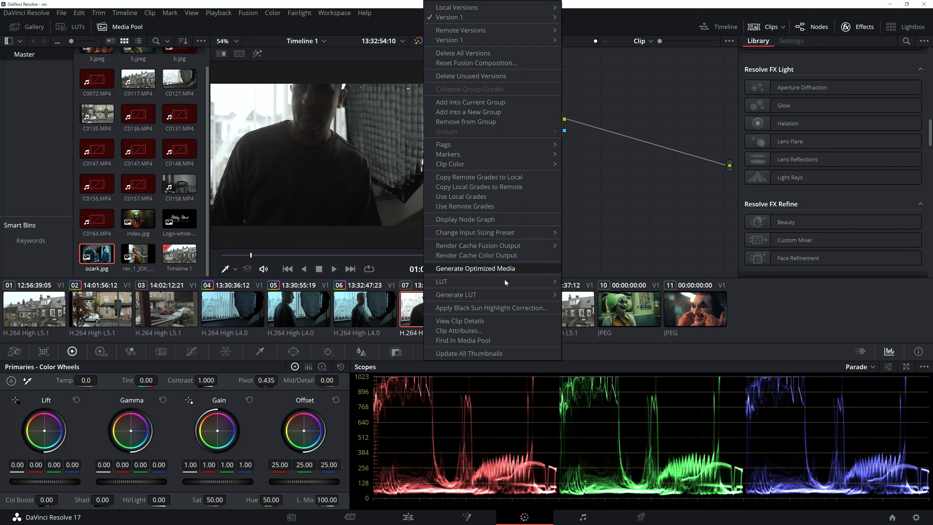
left_click(606, 238)
left_click(471, 303)
right_click(470, 302)
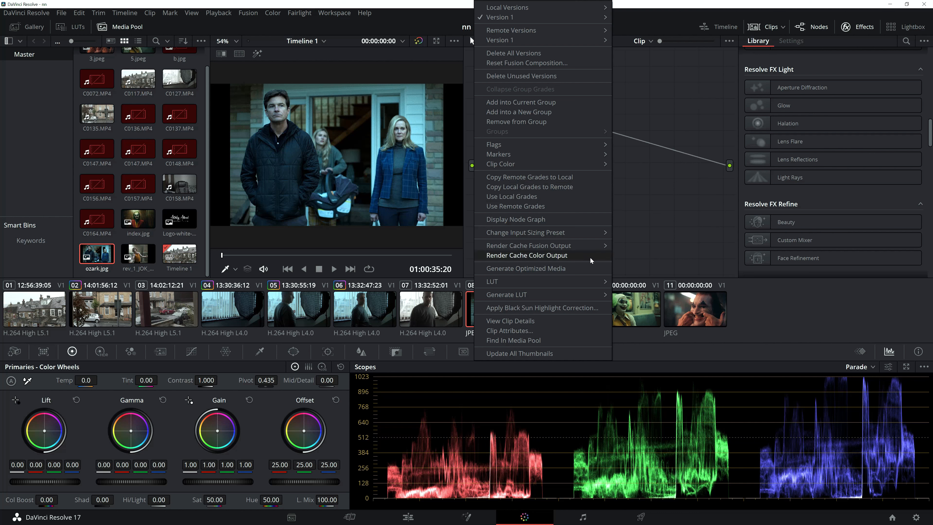
left_click(644, 250)
- Shot match clip 07 to the ozark.jpg still
left_click(420, 312)
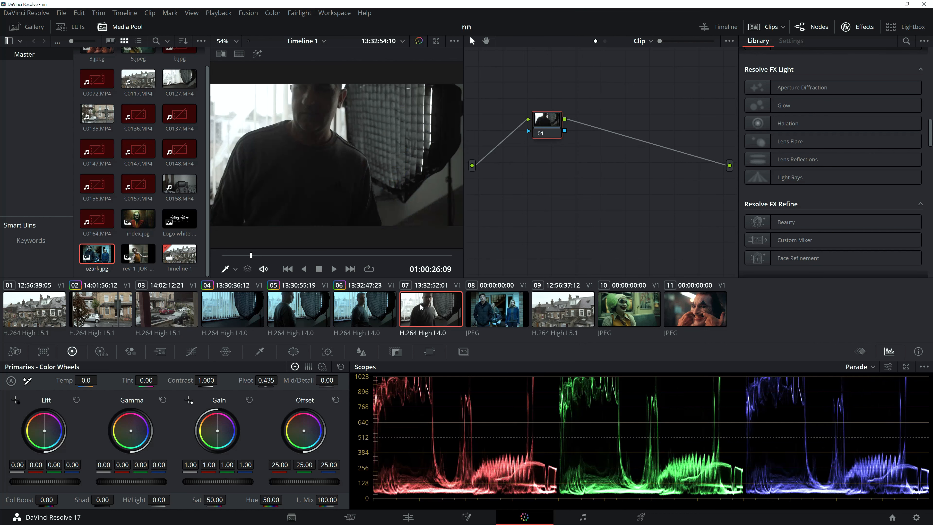
right_click(508, 311)
left_click(543, 192)
- Play the matched clips from 01:00:13:05 on the Edit page and compare them with the ozark.jpg still
left_click(400, 518)
left_click_drag(218, 344, 173, 347)
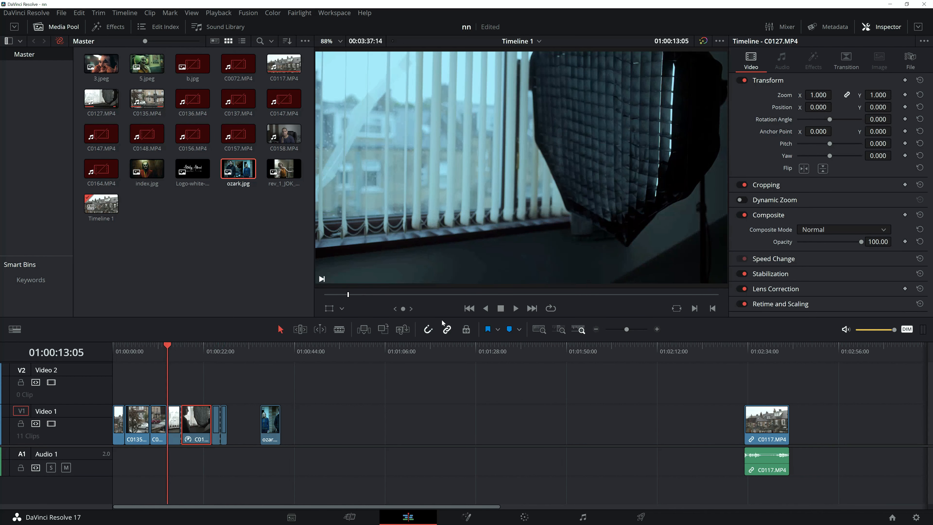
left_click(515, 309)
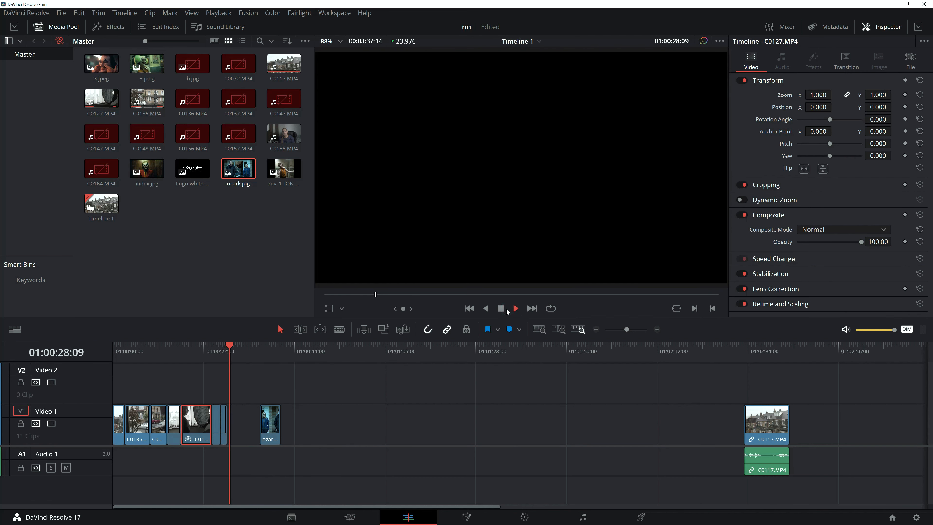
left_click(500, 308)
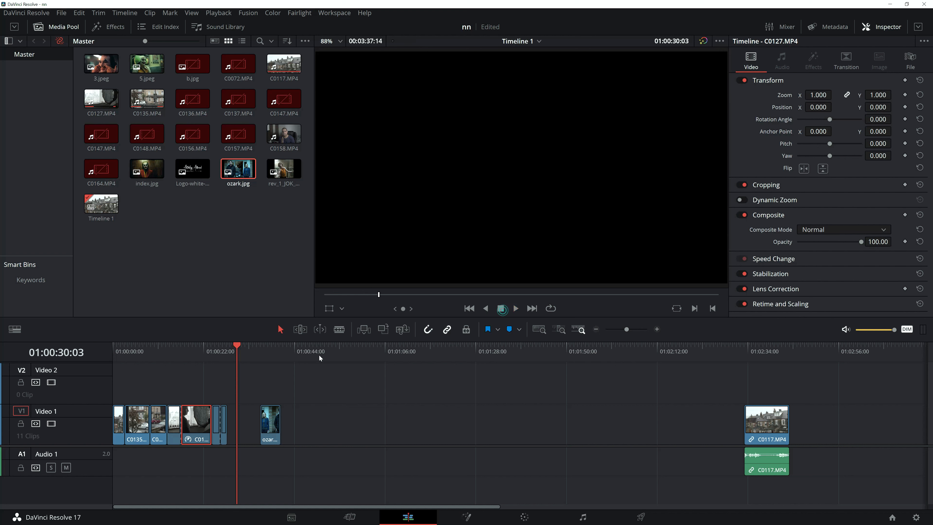
left_click(270, 347)
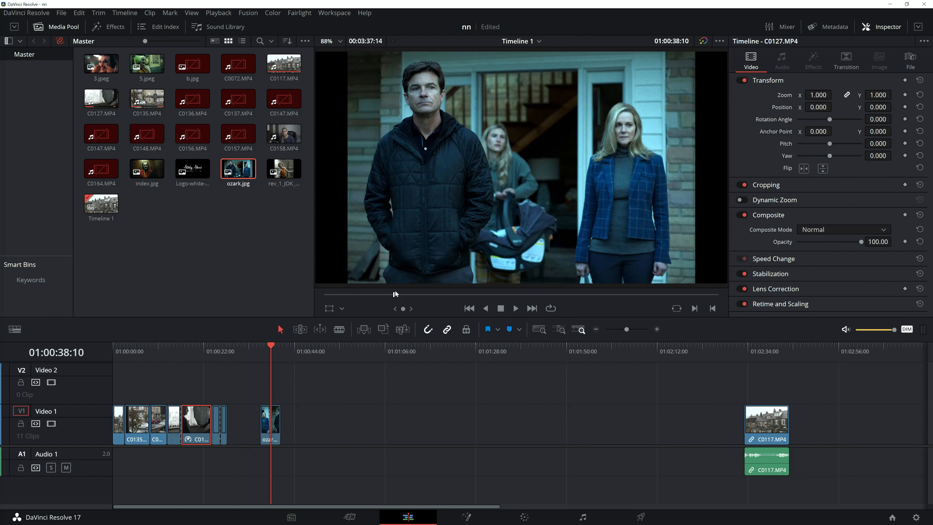
left_click(211, 356)
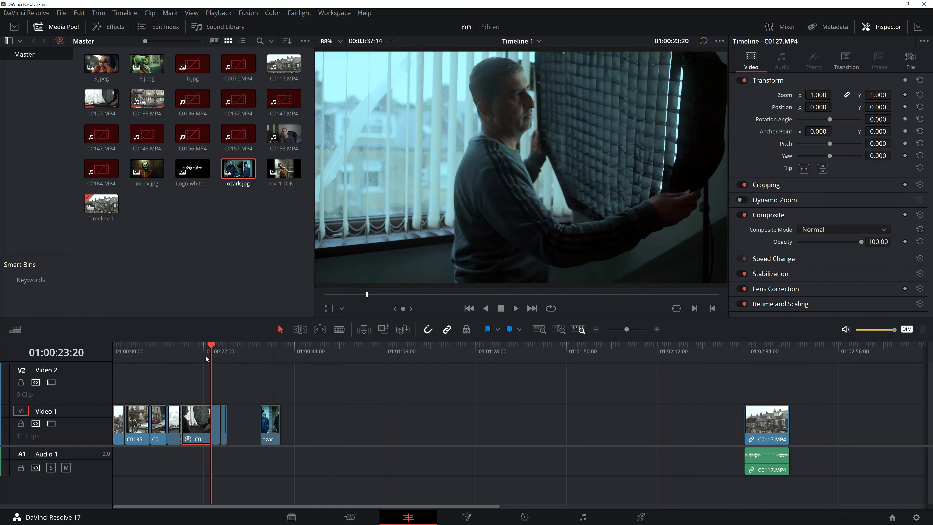
- Switch to the browser, search Google Images for "joker screenshot jpg", and preview the Joker still from Variety
left_click(888, 5)
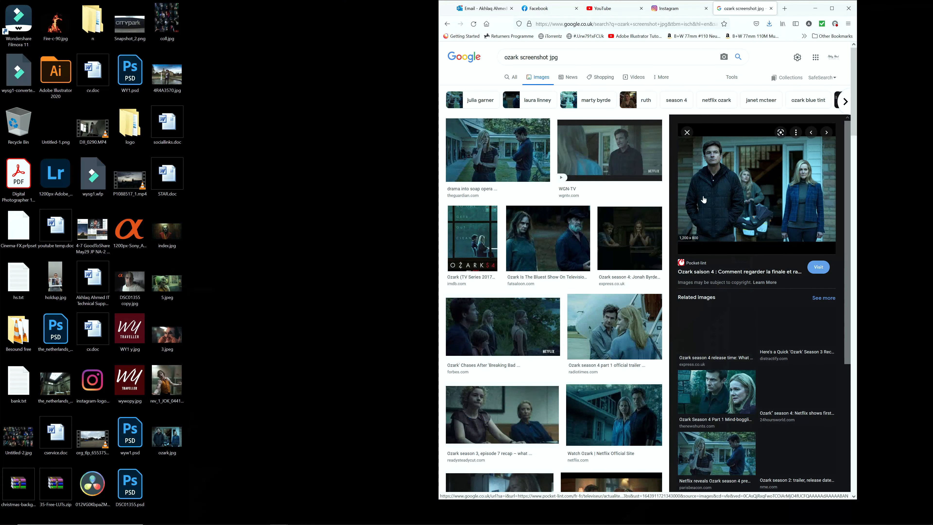
left_click(569, 57)
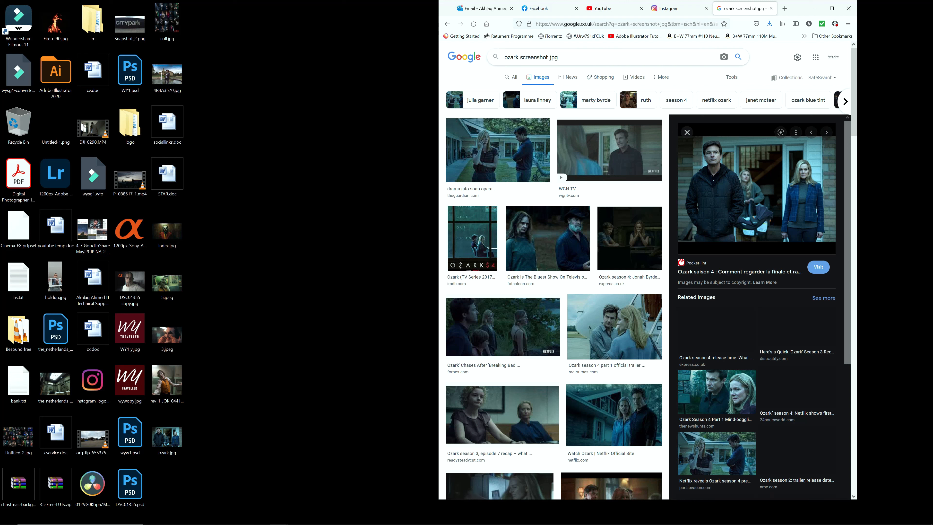
double_click(511, 58)
type("joker")
key("Return")
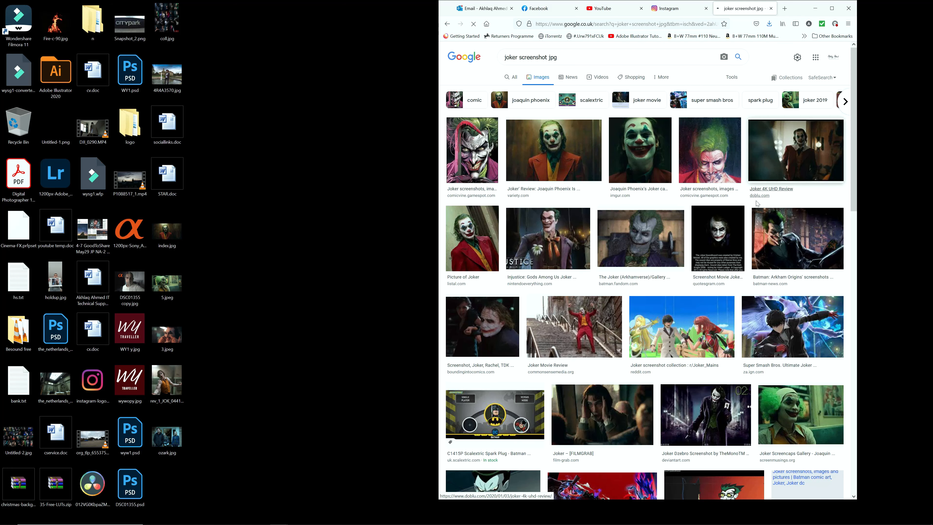
left_click(589, 158)
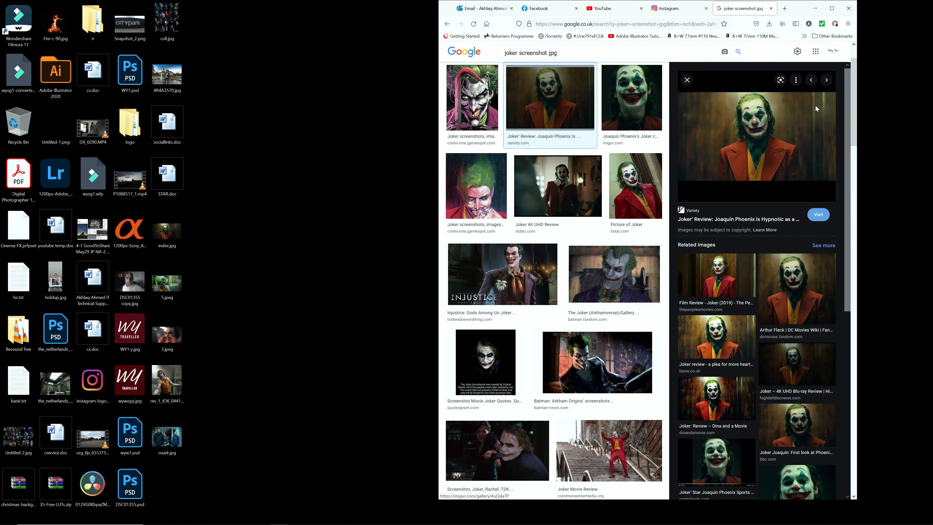
right_click(768, 144)
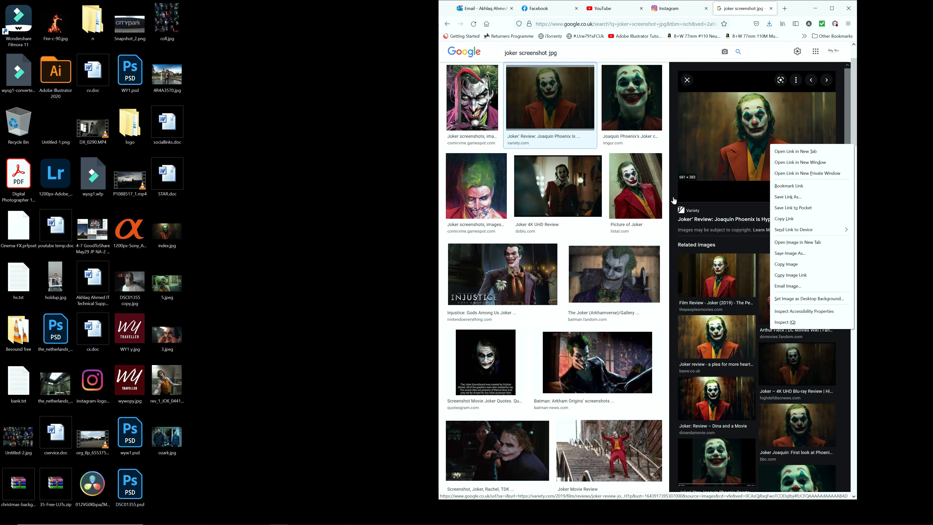
left_click(235, 319)
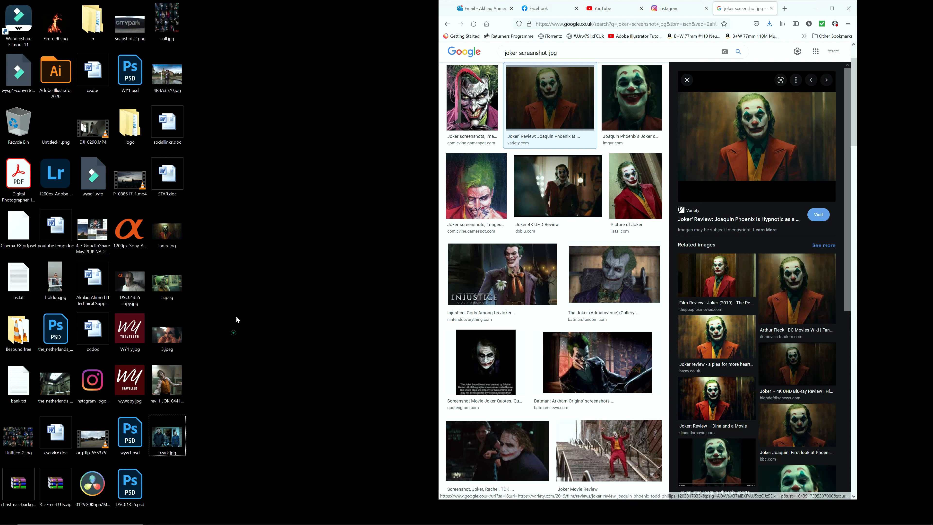
left_click_drag(203, 238, 171, 452)
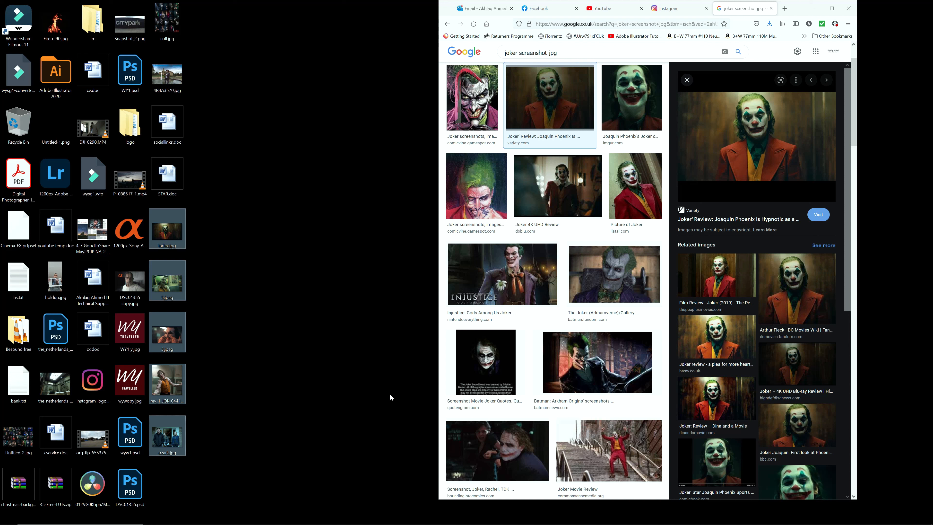
left_click(382, 342)
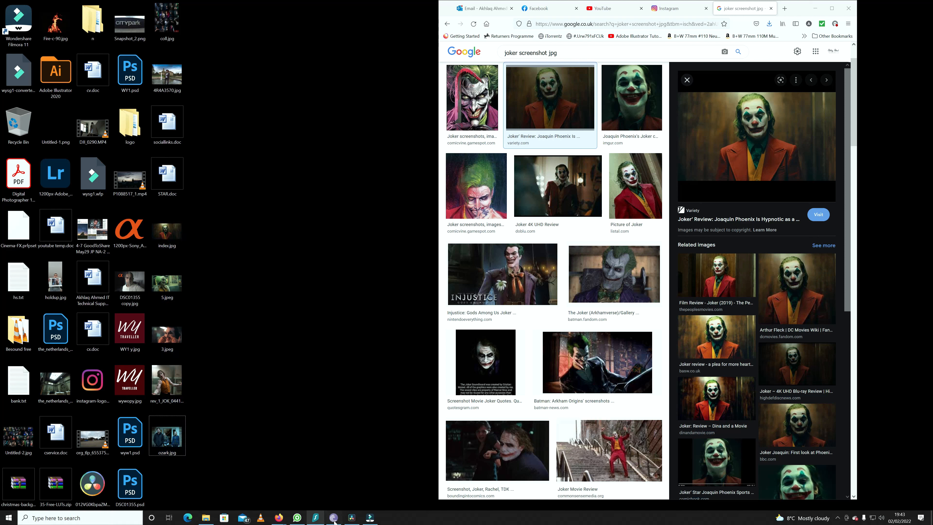
- Switch to DaVinci Resolve and bring up the ozark.jpg timeline clip on the Color page
left_click(350, 518)
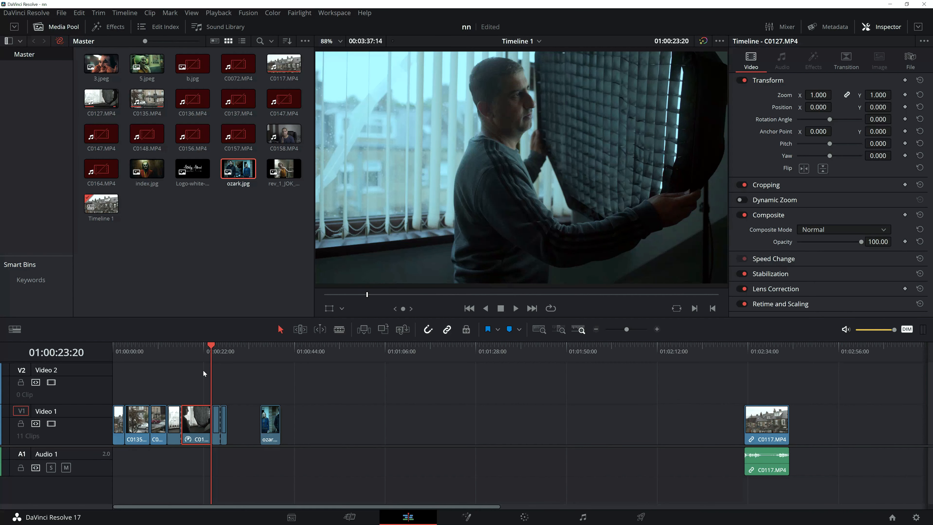
left_click_drag(204, 350, 270, 349)
key("Up")
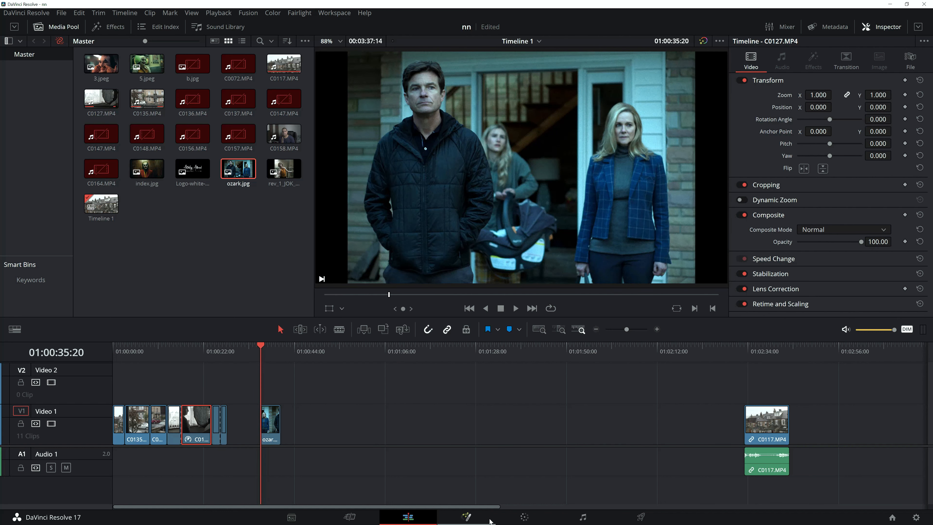
left_click(524, 517)
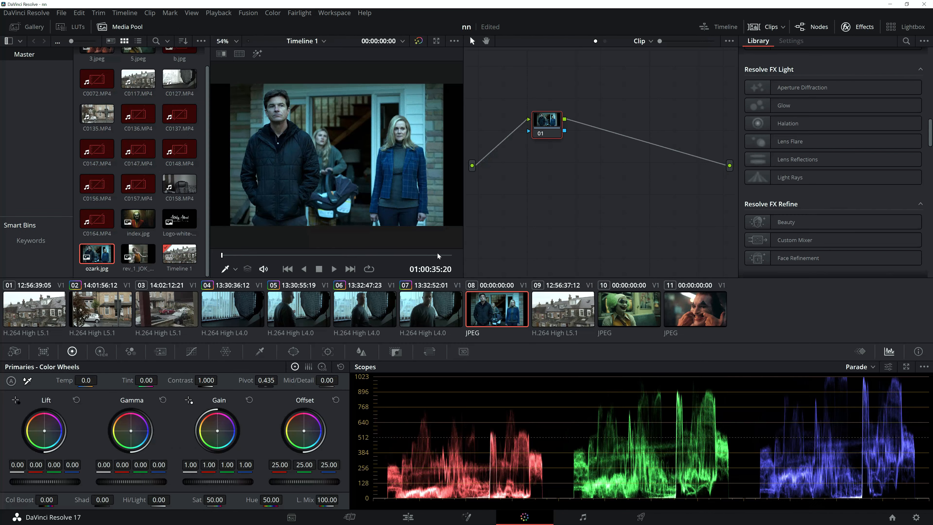
- Reset the node grade on clips 06 and 07
left_click(363, 321)
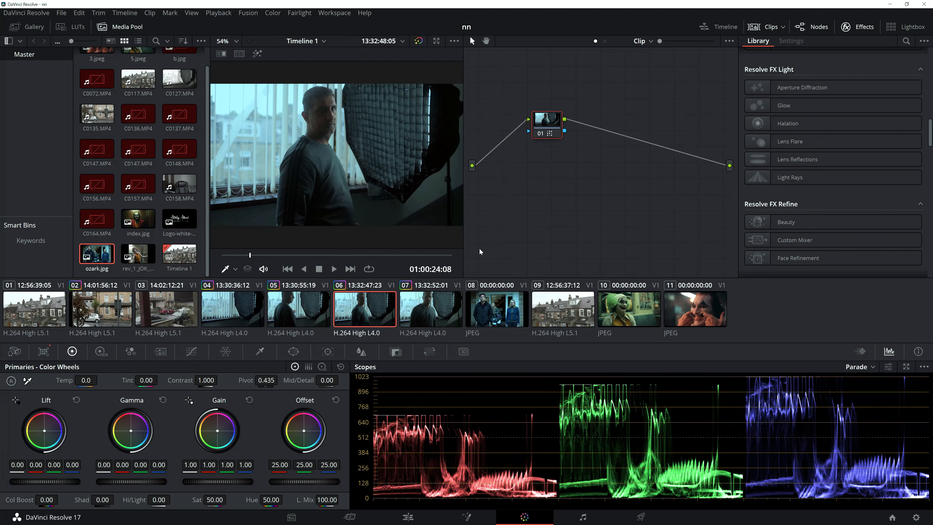
right_click(544, 122)
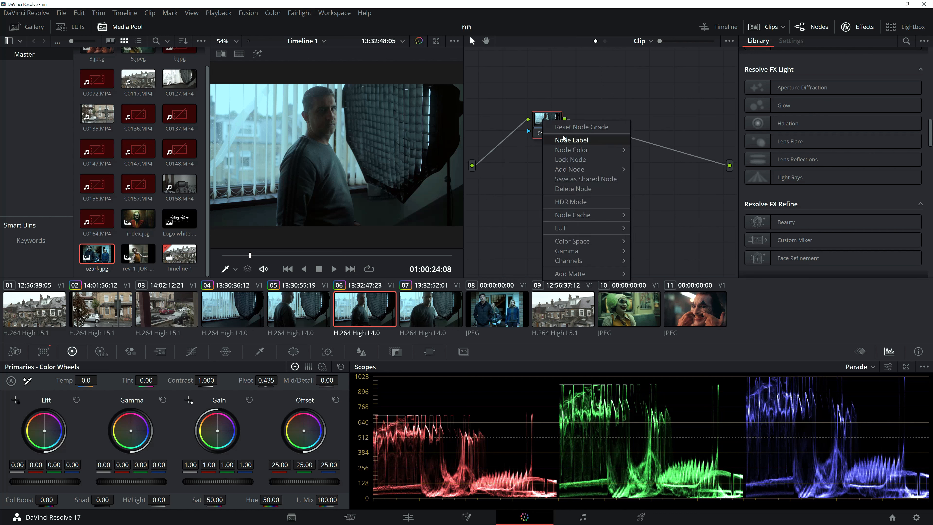
left_click(572, 127)
left_click(418, 315)
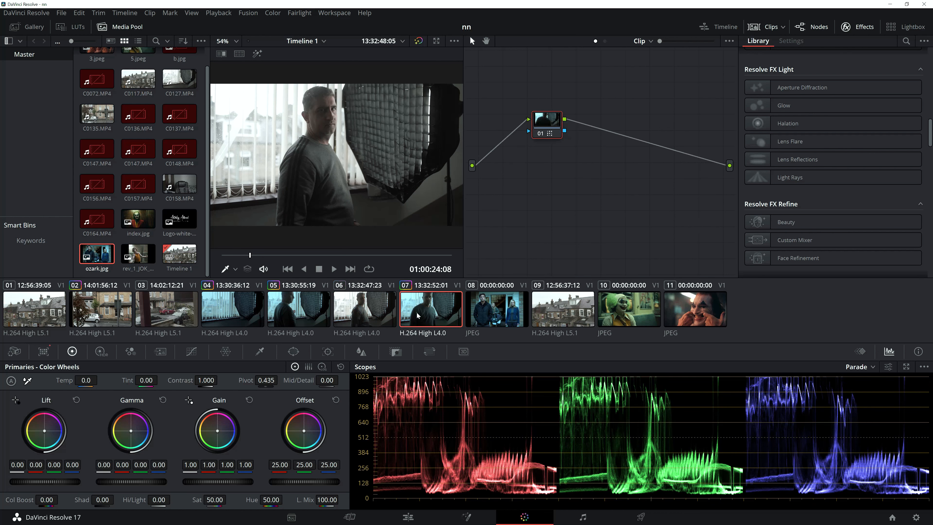
right_click(543, 122)
left_click(580, 125)
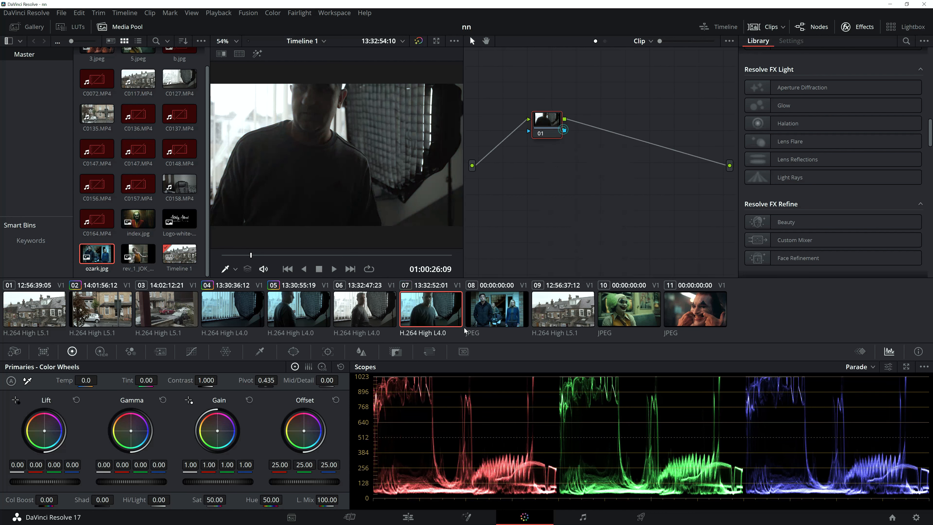
- Reset the node grade on clips 05 and 04
left_click(313, 307)
right_click(313, 306)
right_click(539, 125)
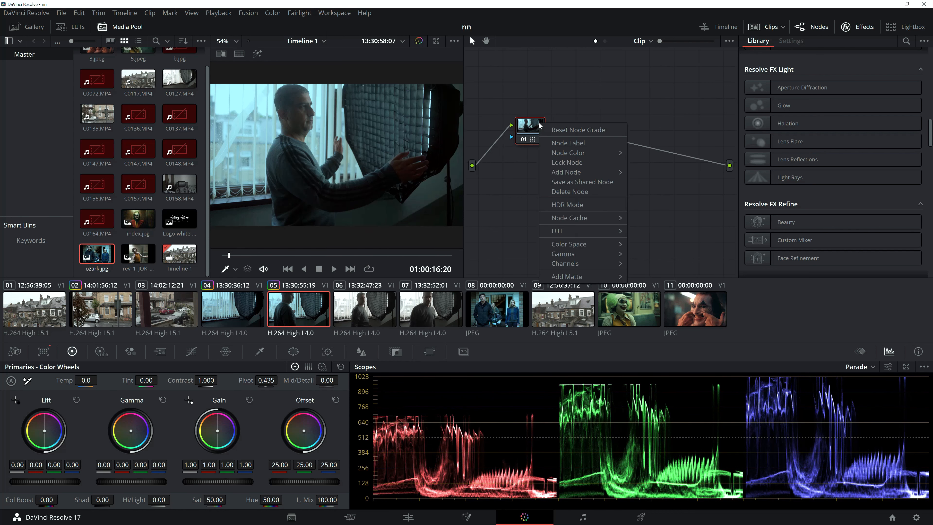
left_click(550, 130)
key("Up")
right_click(543, 115)
left_click(562, 123)
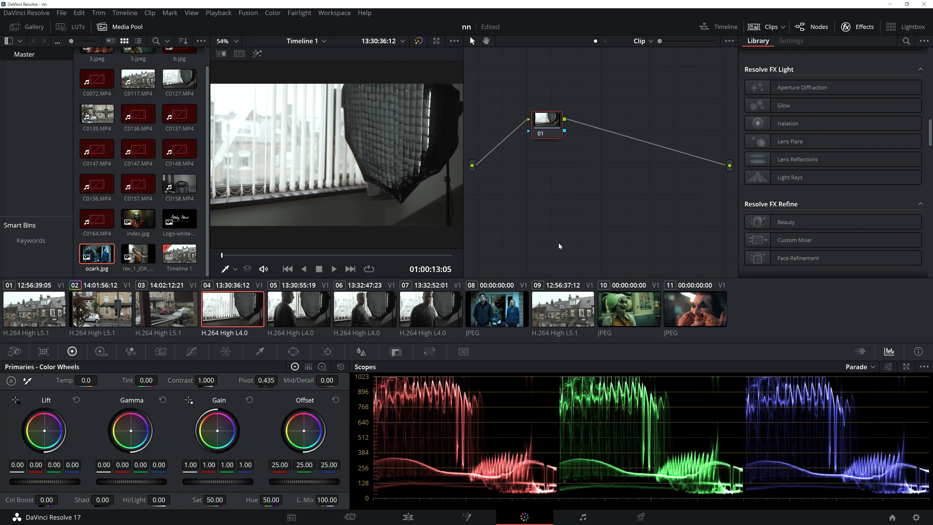
- Look at the saved Joker stills on the desktop and return to DaVinci Resolve
left_click(890, 4)
left_click(188, 279)
left_click_drag(186, 284, 191, 396)
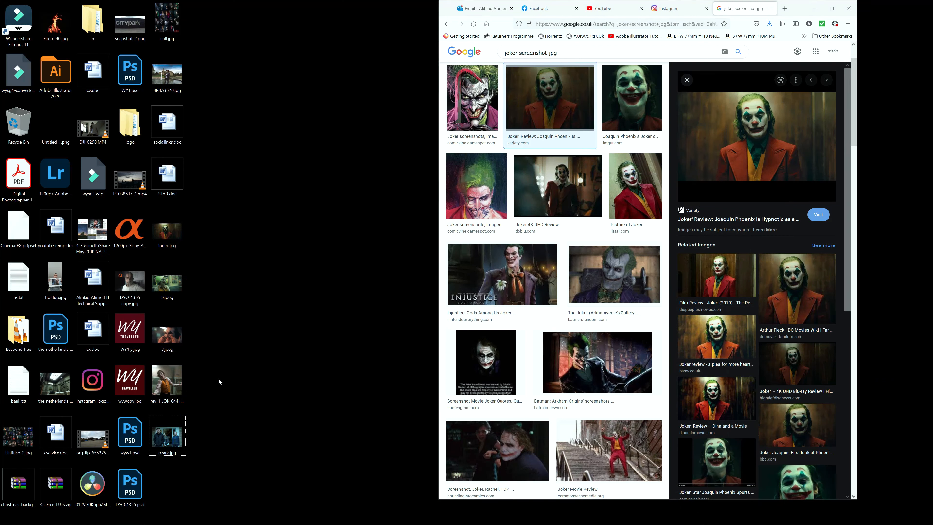
left_click(349, 518)
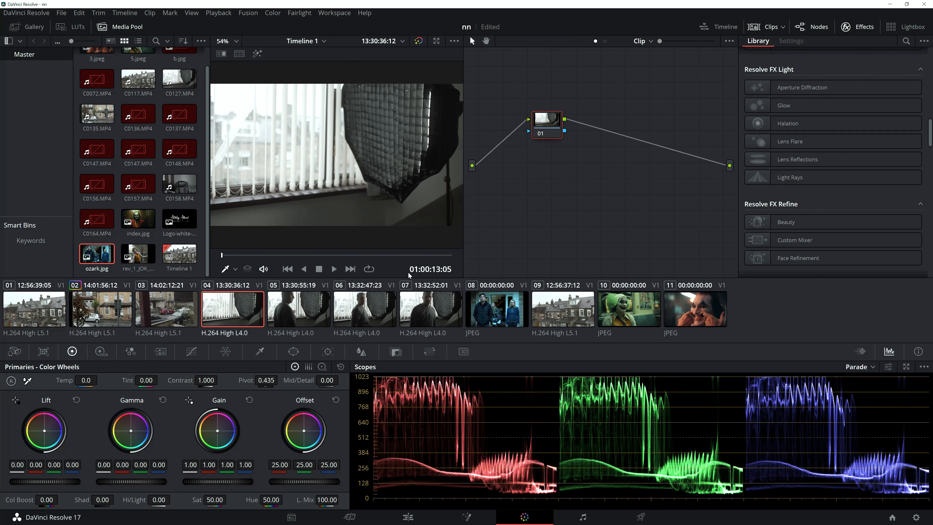
- Scrub through clip 04, and view clip 06 and the Joker still in clip 10 to compare their looks
left_click_drag(250, 255, 375, 256)
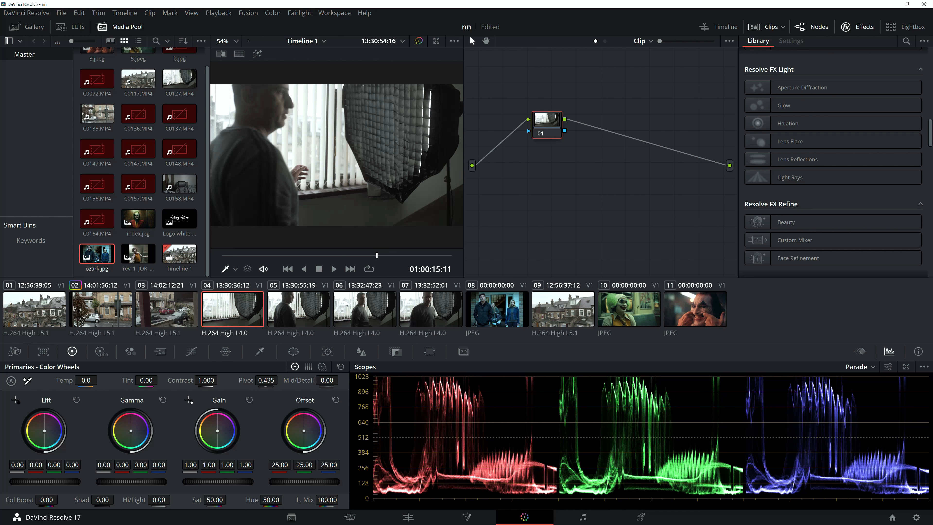
left_click(362, 305)
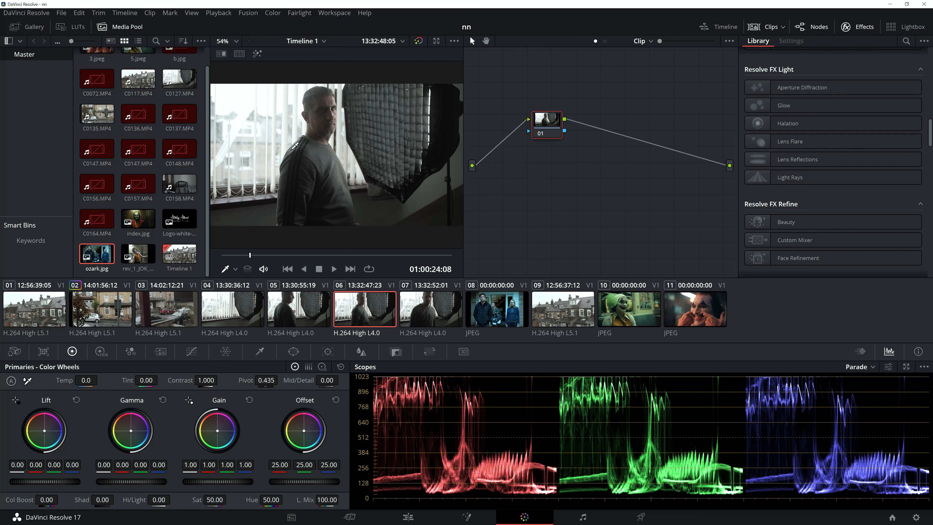
left_click(650, 313)
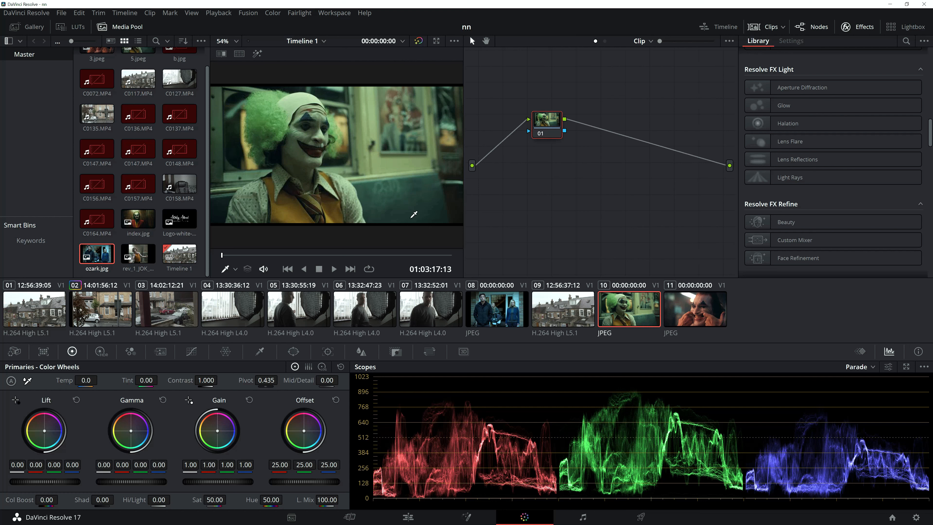
- Shot match clip 06 to the Joker still in clip 10 and scrub ahead to check the match
left_click(372, 307)
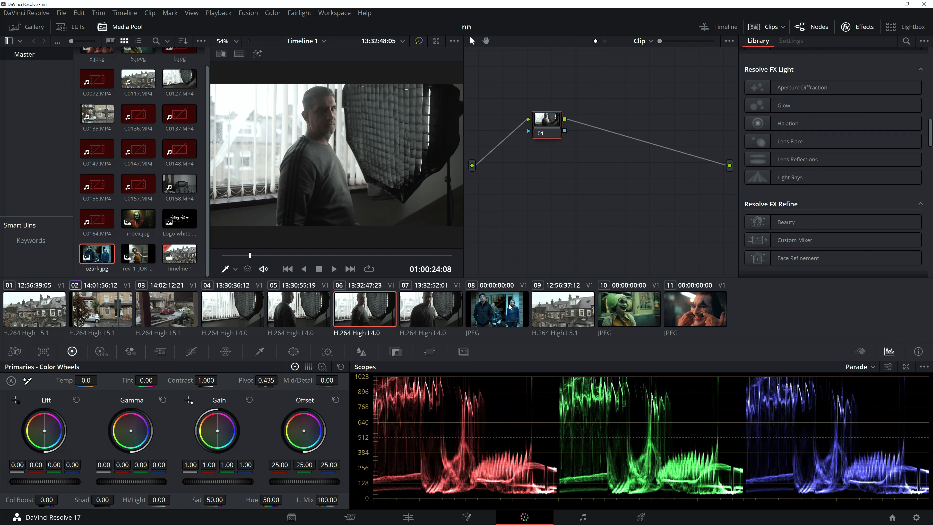
right_click(626, 314)
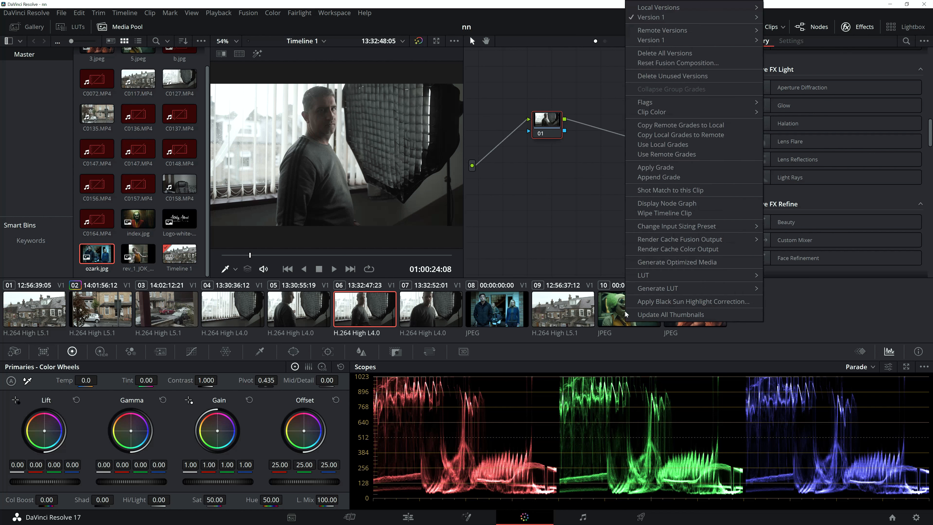
left_click(674, 192)
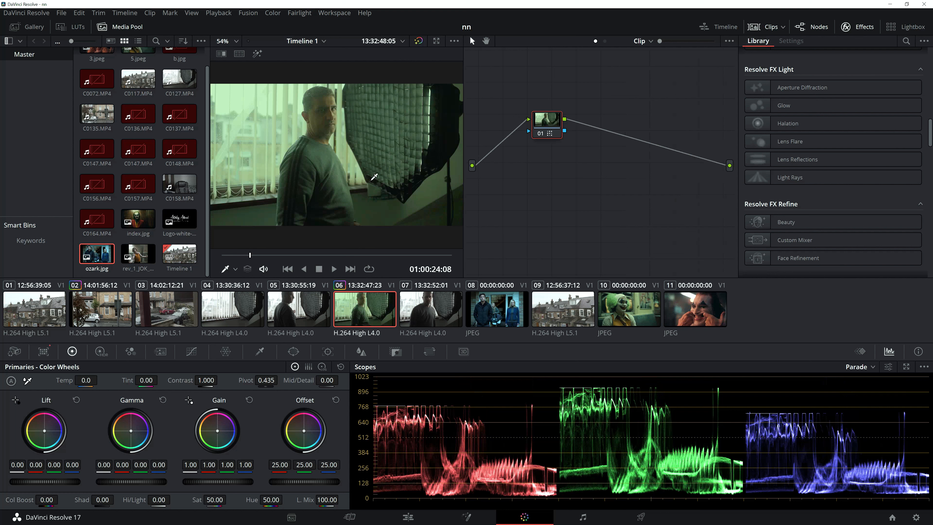
mouse_move(276, 256)
left_mouse_down()
mouse_move(393, 256)
mouse_move(250, 258)
mouse_move(287, 260)
left_mouse_up()
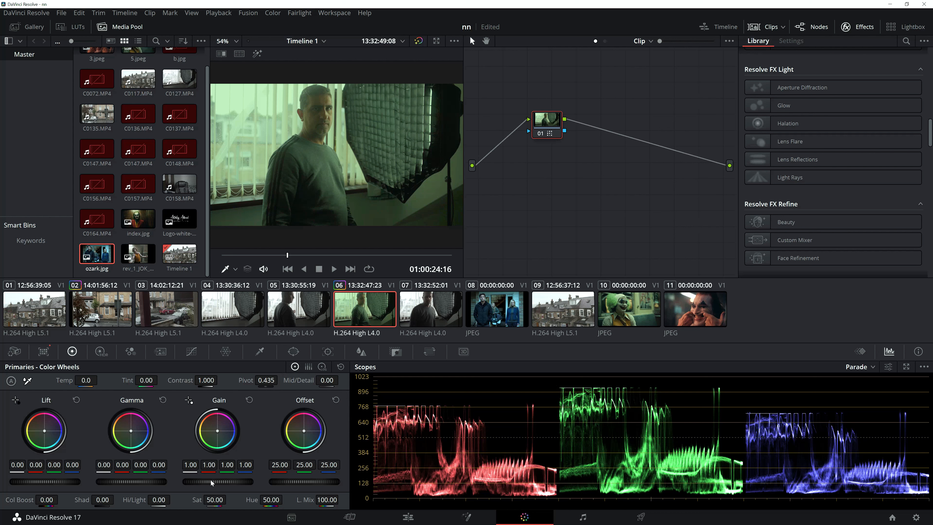
- Lower clip 06's gamma slightly and fade its contrast with the custom curve, raising the black point and lowering the white point
left_click_drag(218, 482, 219, 481)
left_click_drag(131, 481, 124, 482)
left_click(192, 352)
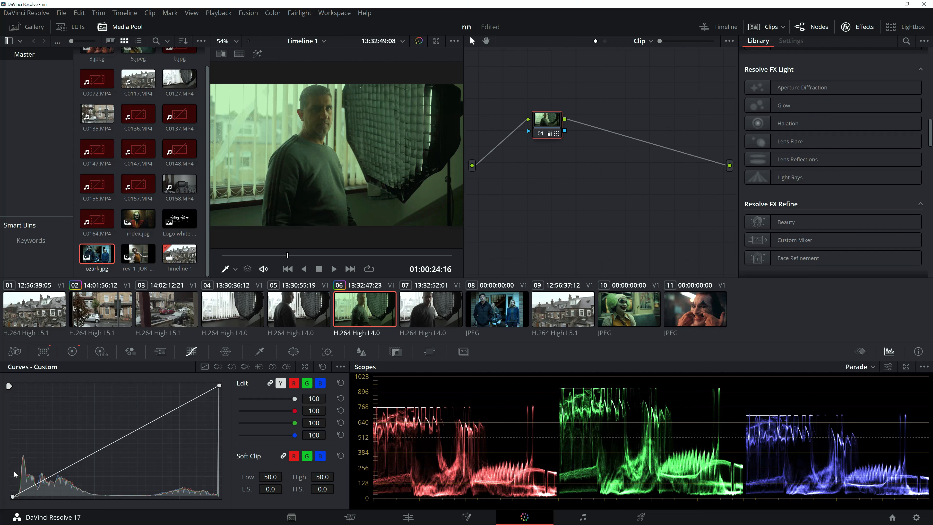
left_click_drag(12, 497, 10, 490)
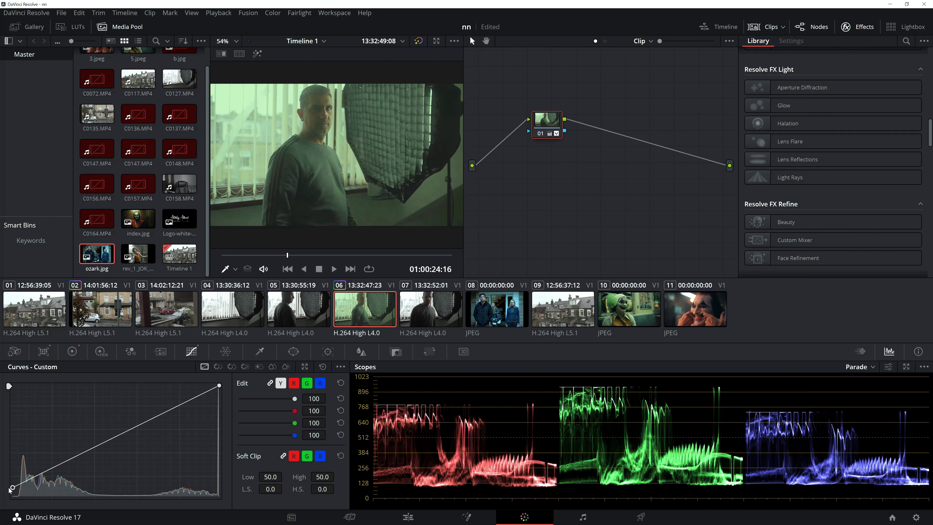
left_click_drag(219, 385, 219, 390)
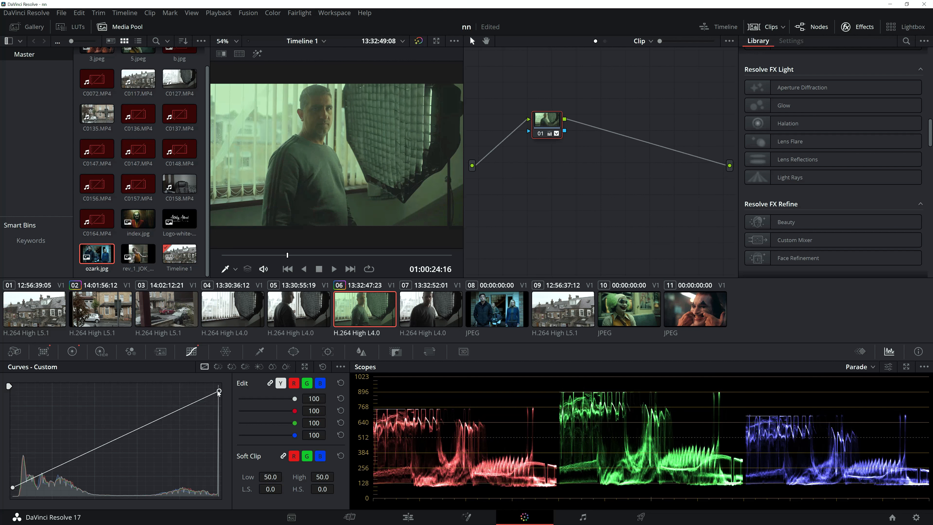
- Set the red level of the Green Output to 0.32 in clip 06's RGB Mixer, and reset its node grade
left_click(130, 352)
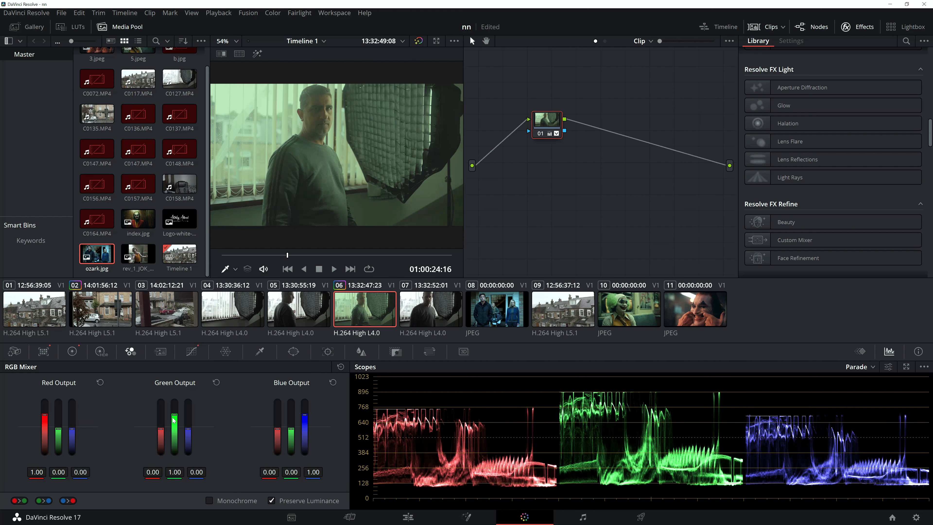
left_click_drag(161, 429, 161, 425)
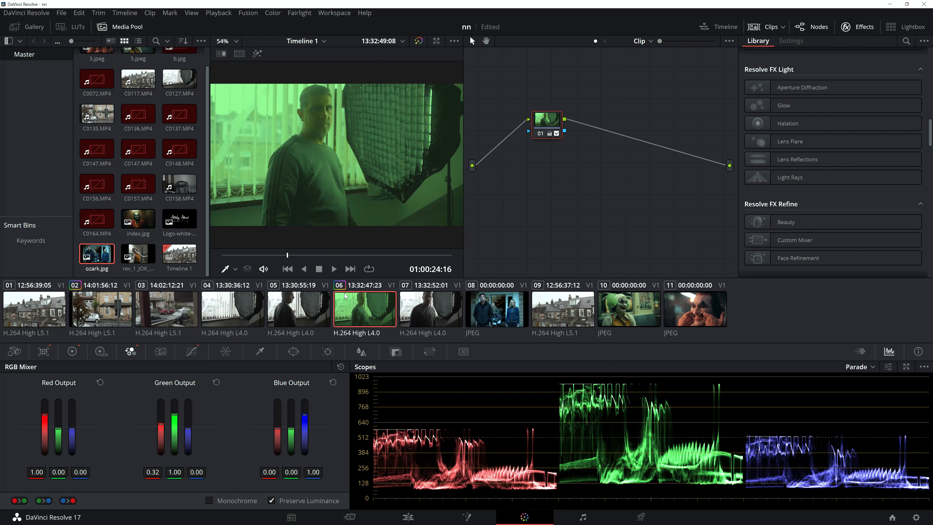
right_click(552, 124)
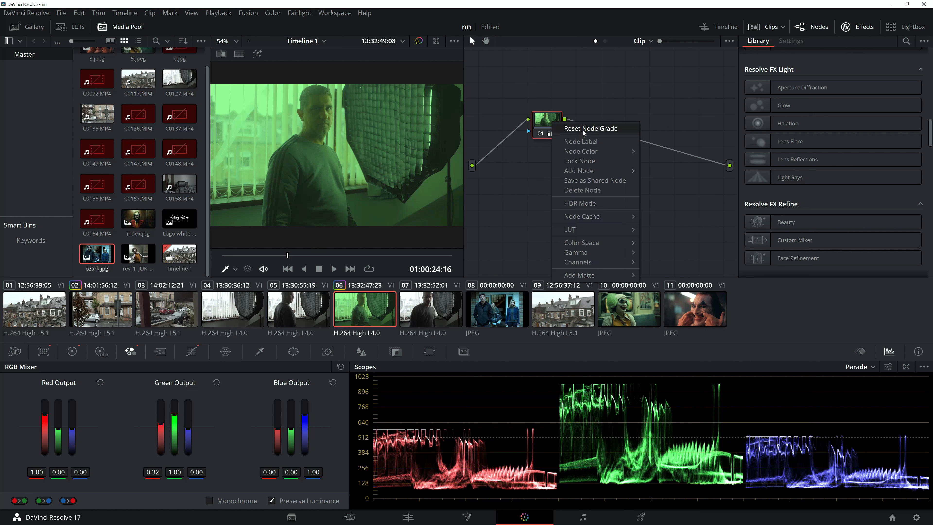
left_click(584, 131)
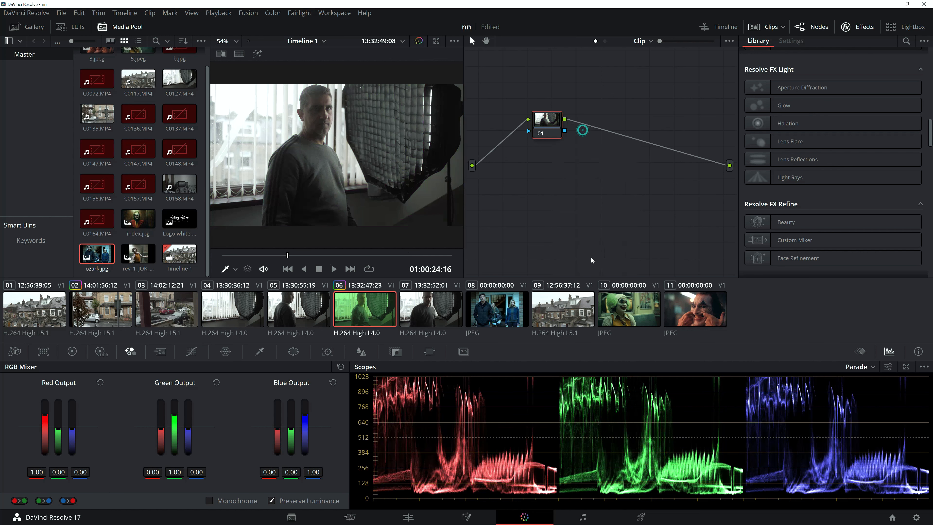
- Select clip 09 with the terraced houses and play its opening seconds
right_click(578, 313)
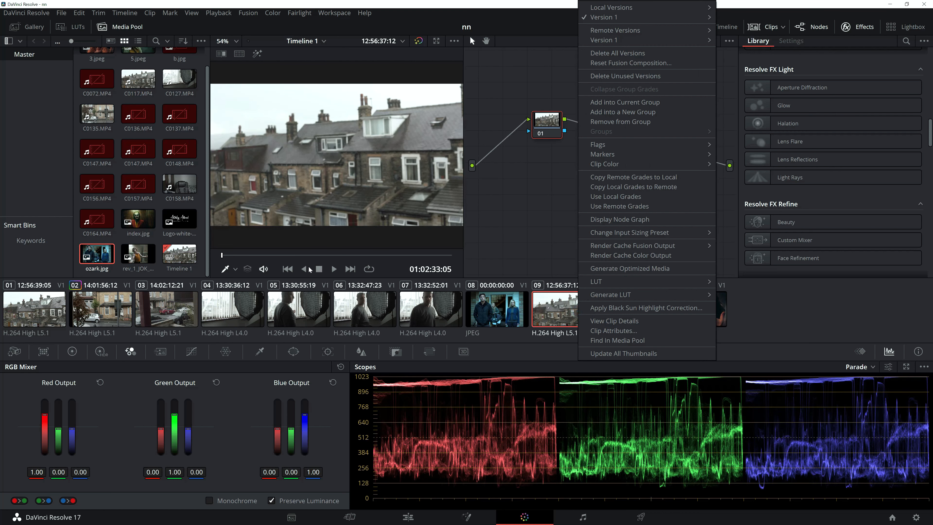
left_click(332, 270)
left_click(319, 270)
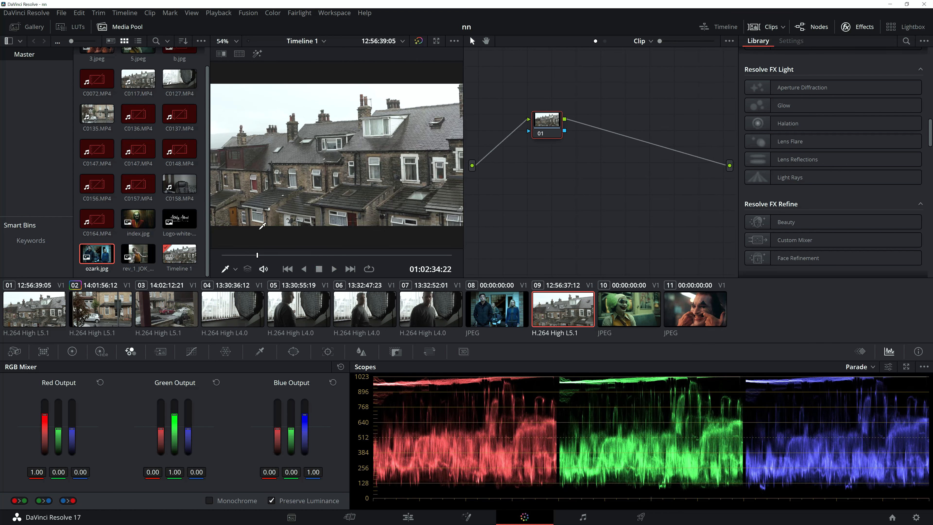
- Shot match clip 09 to the Joker still in clip 10, and reset its node grade
right_click(622, 316)
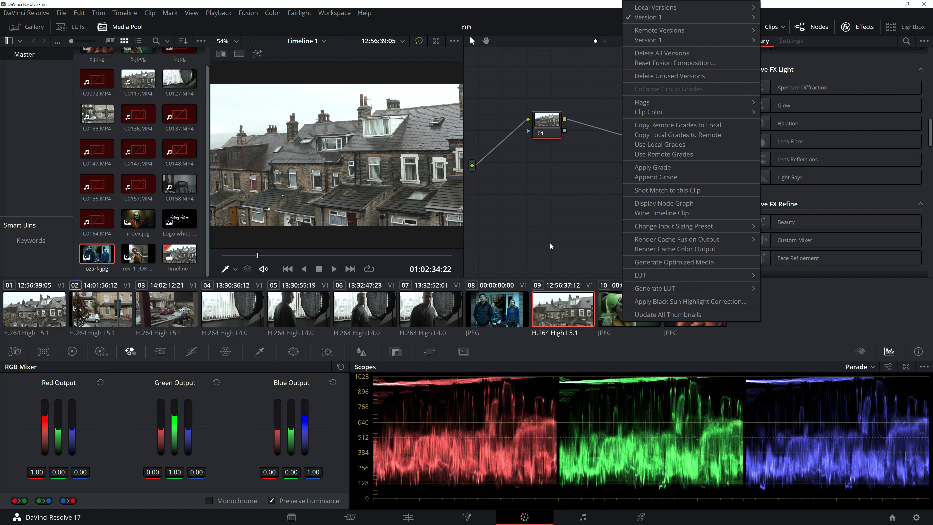
left_click(576, 319)
left_click(611, 308)
left_click(579, 308)
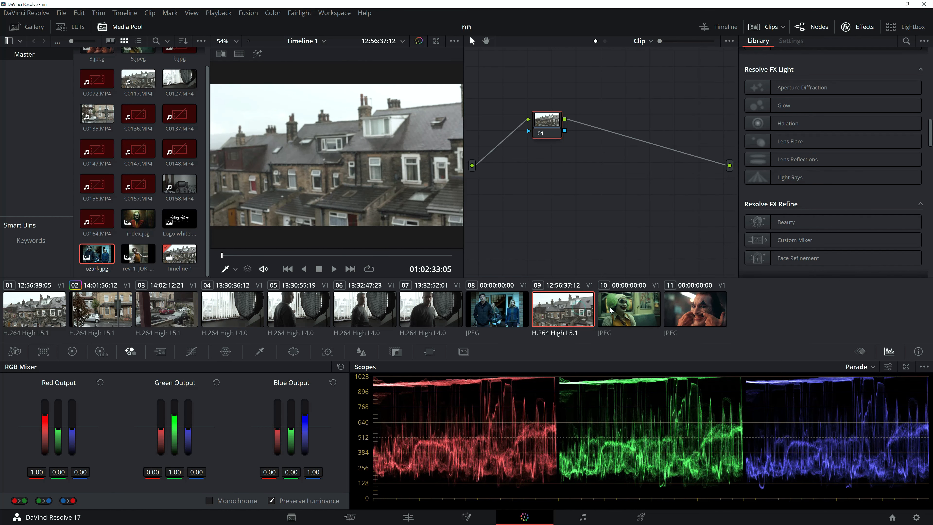
right_click(611, 309)
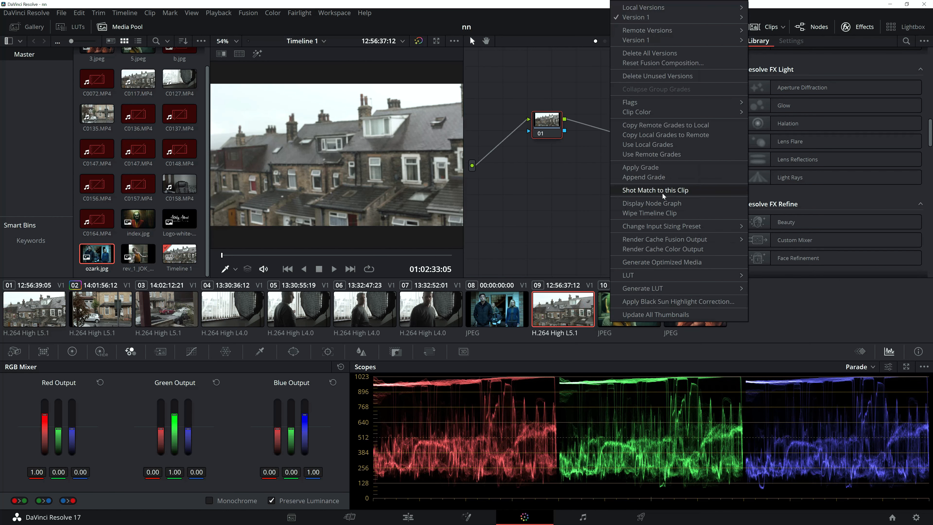
left_click(655, 190)
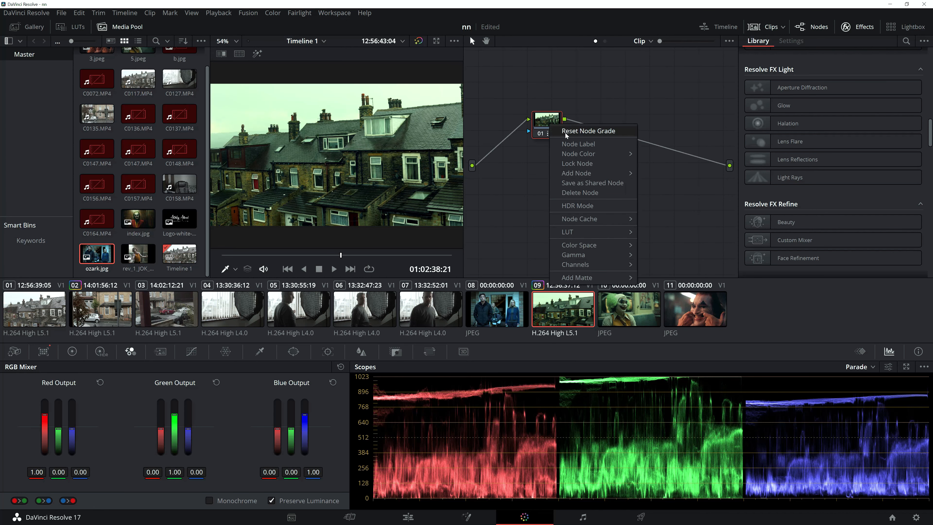
left_click(566, 132)
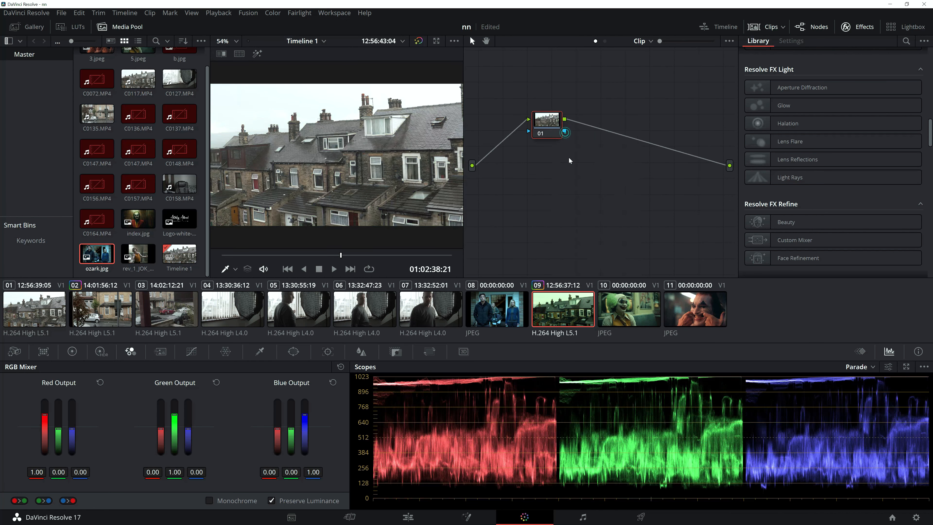
- Shot match clip 09 to the Joker still in clip 11 and bring up the Primaries Color Wheels
right_click(702, 315)
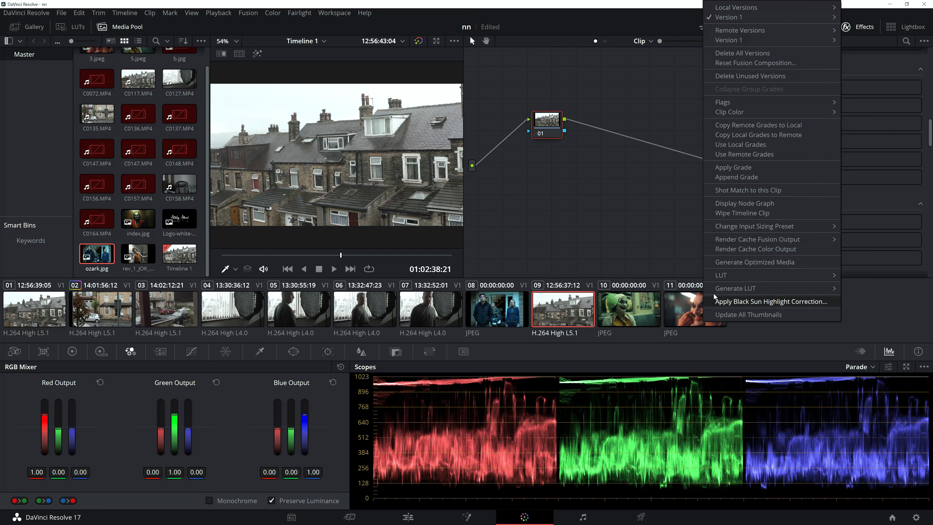
left_click(737, 190)
mouse_move(341, 256)
left_mouse_down()
mouse_move(322, 256)
mouse_move(336, 255)
left_mouse_up()
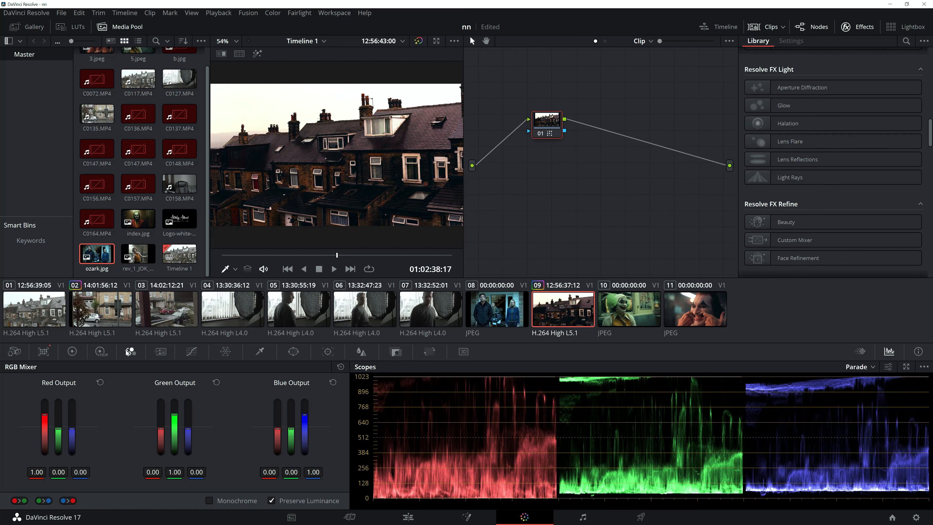
left_click(85, 351)
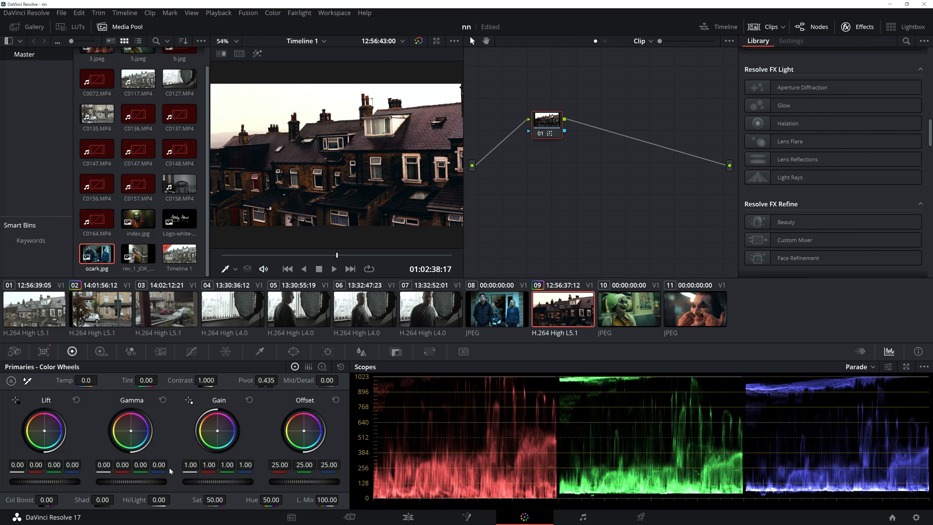
- Set clip 09's Gamma master to 0.11, saturation to 31.60, Lift master to -0.01 and Gain master to 1.04
left_click_drag(132, 482, 157, 481)
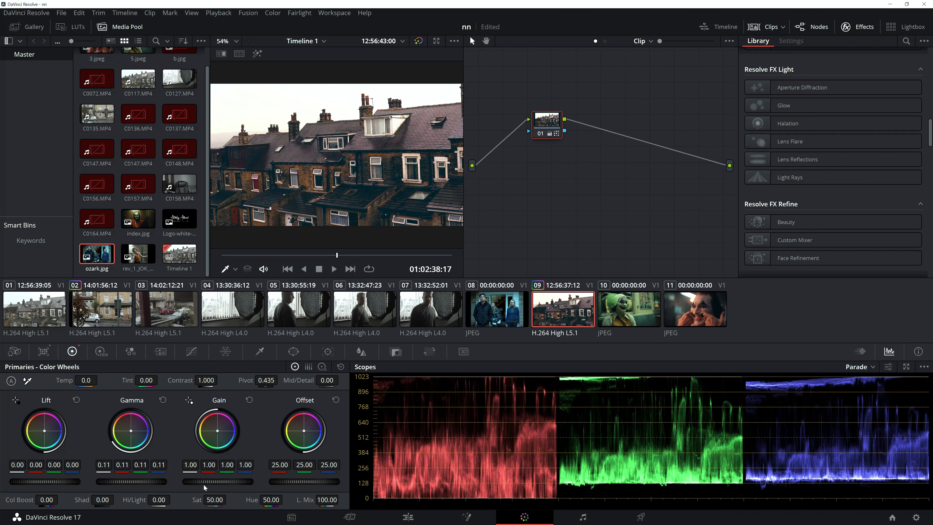
mouse_move(214, 499)
left_mouse_down()
mouse_move(229, 499)
mouse_move(190, 499)
left_mouse_up()
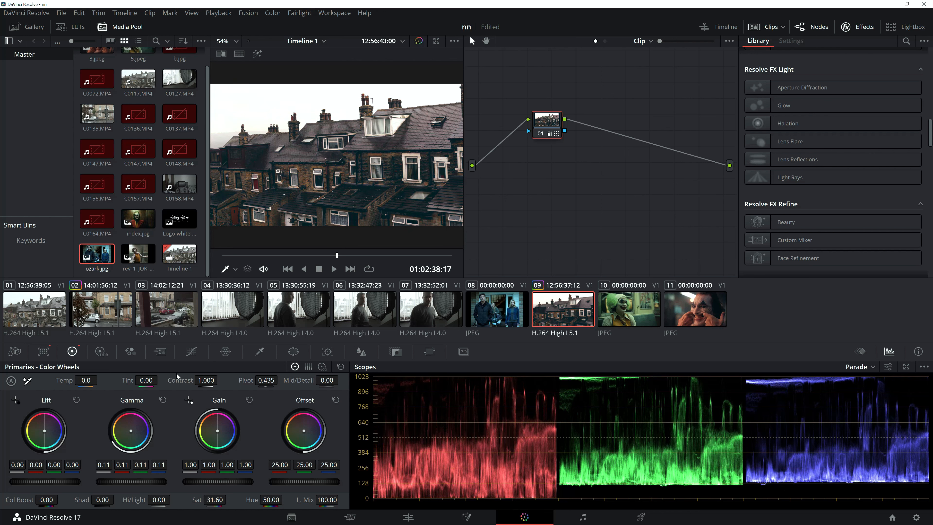
left_click_drag(52, 482, 49, 481)
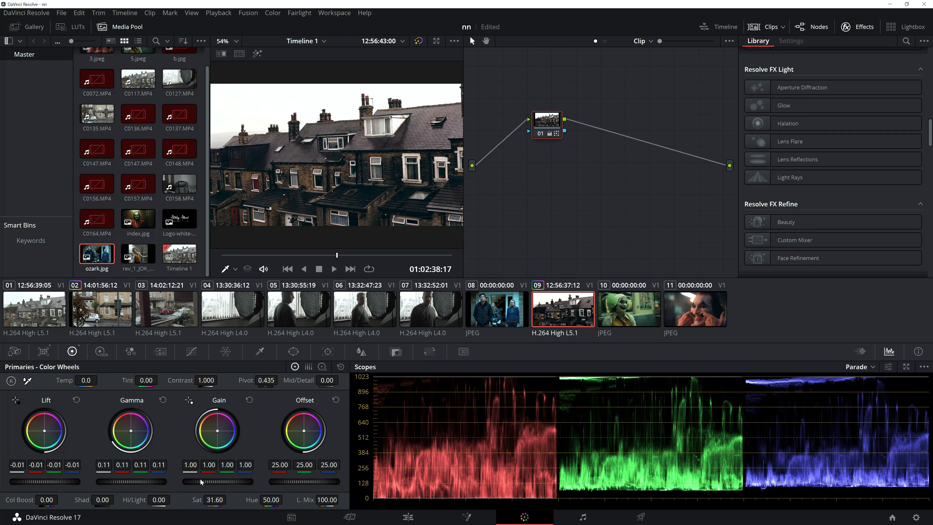
left_click_drag(218, 482, 231, 482)
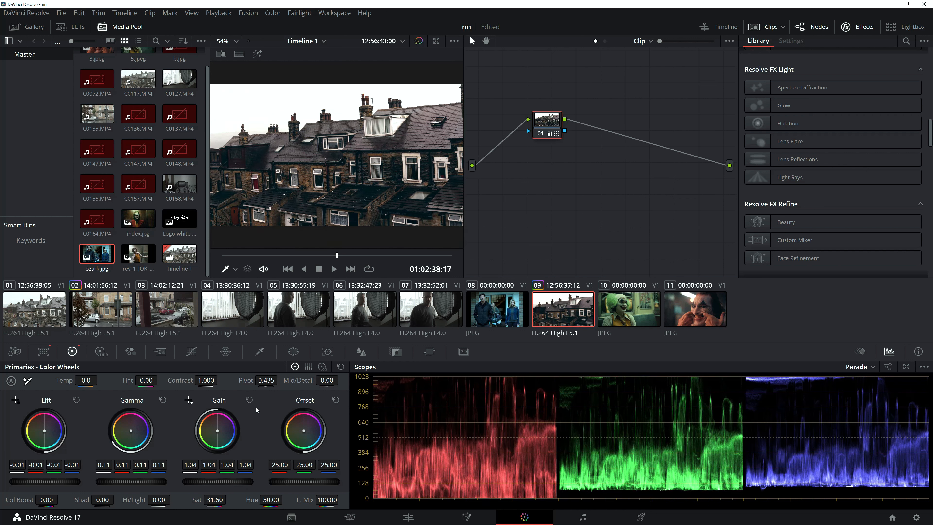
- Compare clip 09 with the Joker still in clip 11, and review clip 09 by playing and scrubbing through it
left_click(694, 309)
left_click(565, 314)
left_click(333, 269)
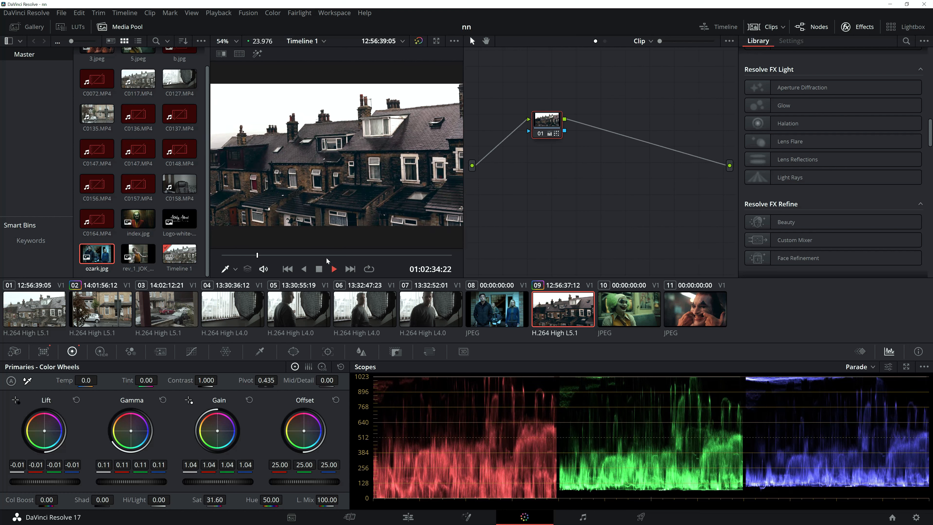
left_click(344, 255)
left_click_drag(343, 254, 381, 253)
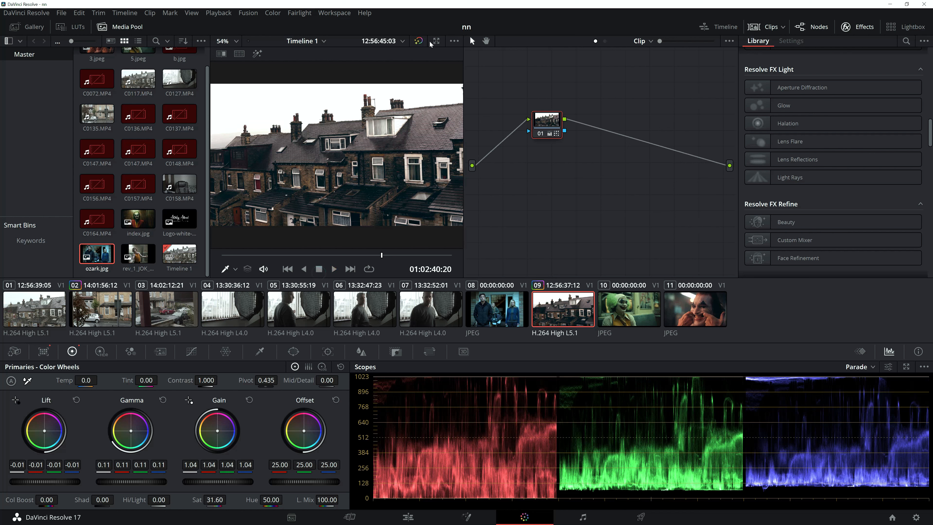
- Compare clip 09 with its grade bypassed and enabled, and reset its node grade
left_click(419, 41)
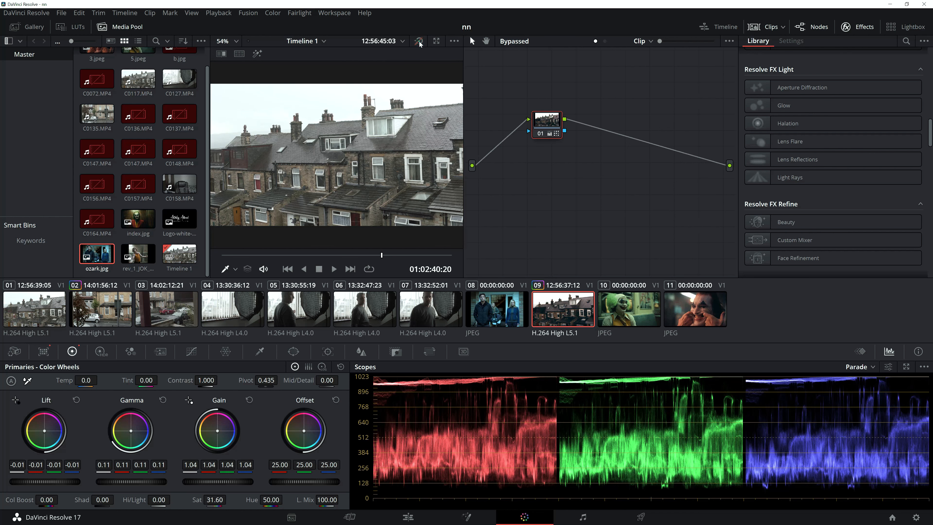
left_click(419, 42)
left_click(419, 41)
left_click(419, 41)
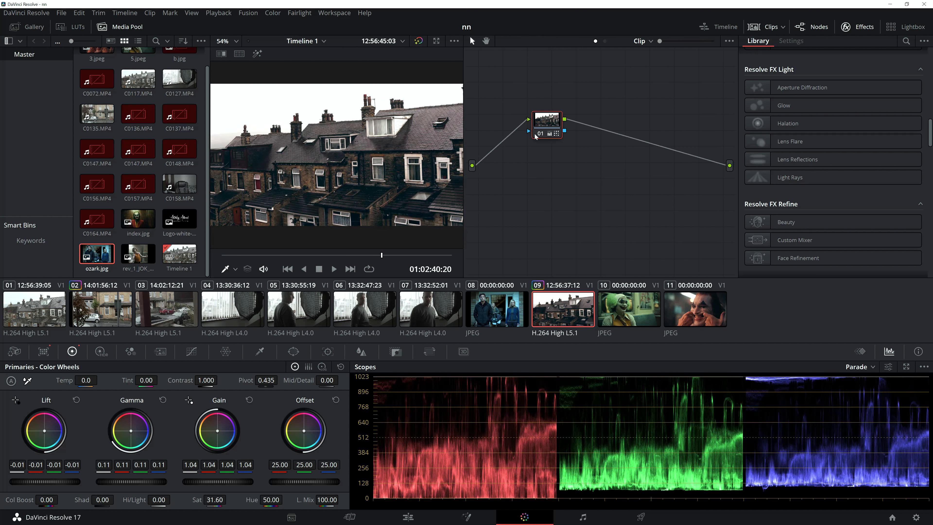
right_click(536, 118)
left_click(573, 138)
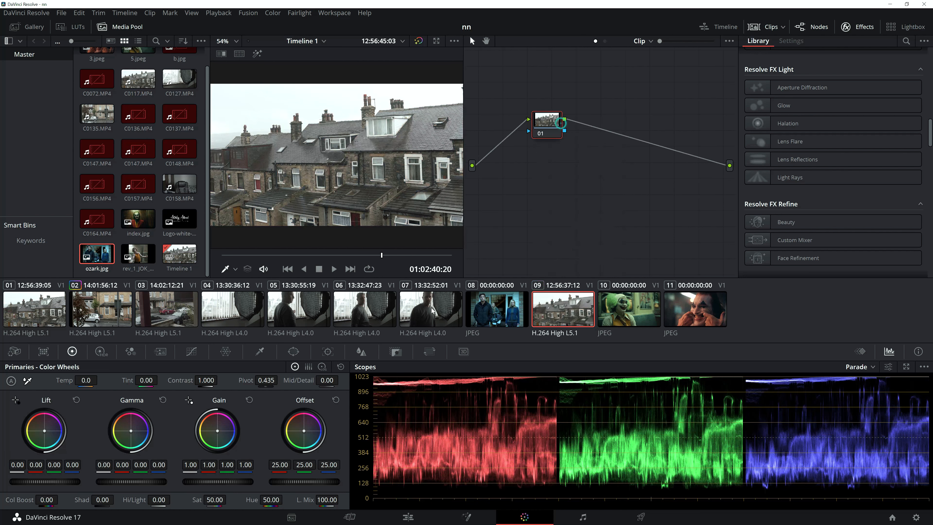
- Shot match clip 05 to the Joker still in clip 11 and scrub through the footage to check the look
left_click(306, 315)
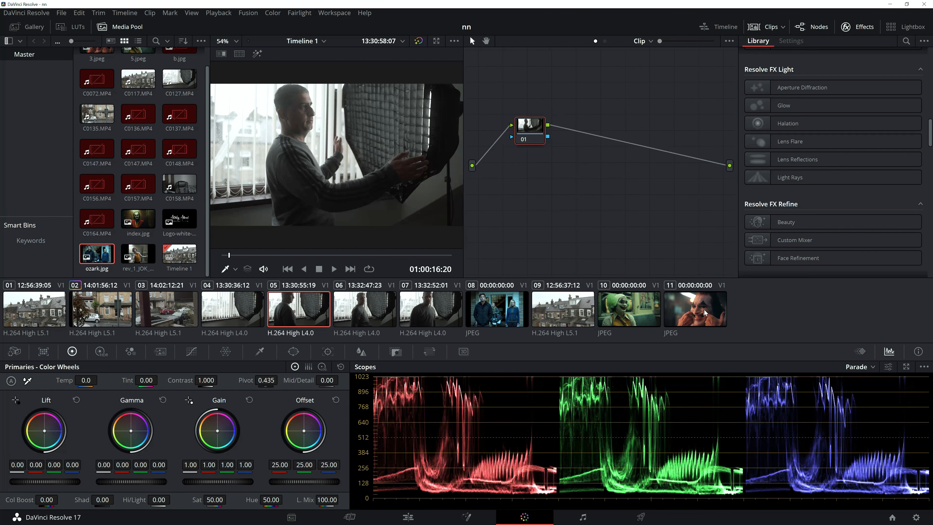
right_click(694, 323)
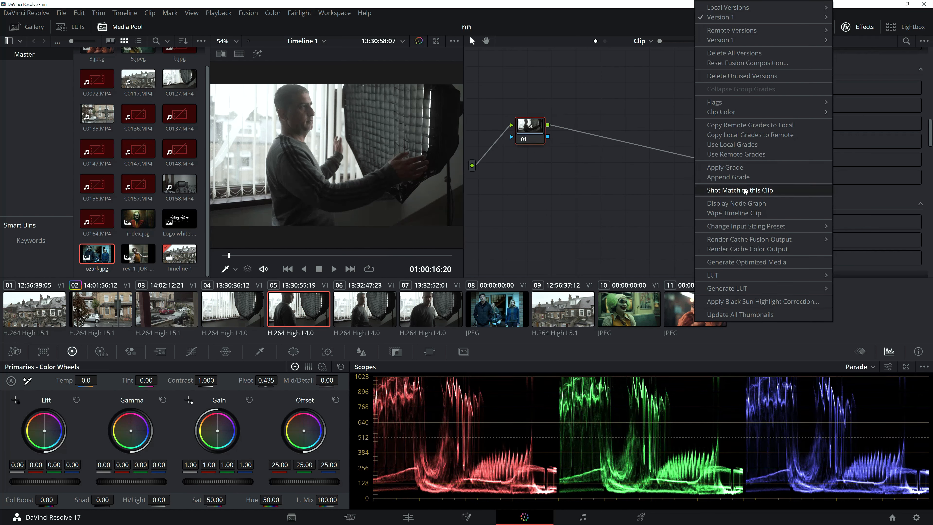
left_click(712, 191)
left_click_drag(267, 258, 334, 260)
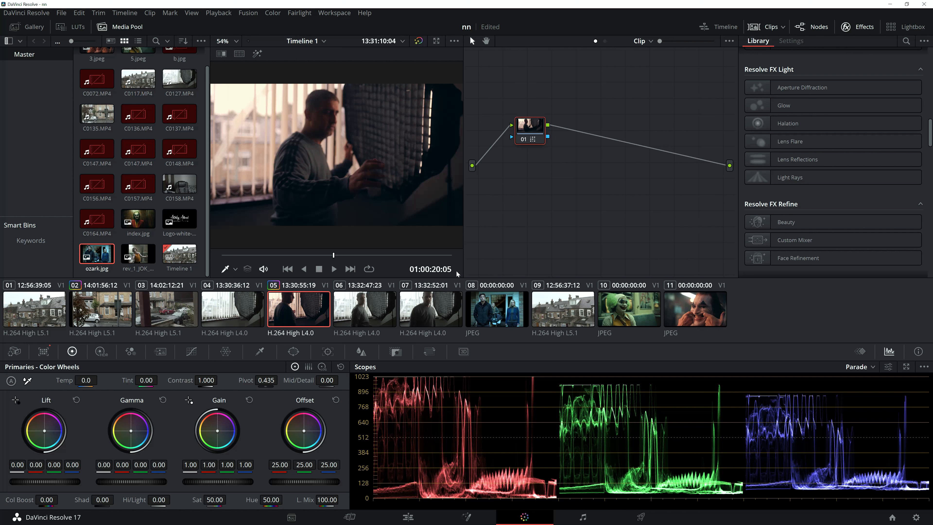
left_click_drag(362, 256, 290, 256)
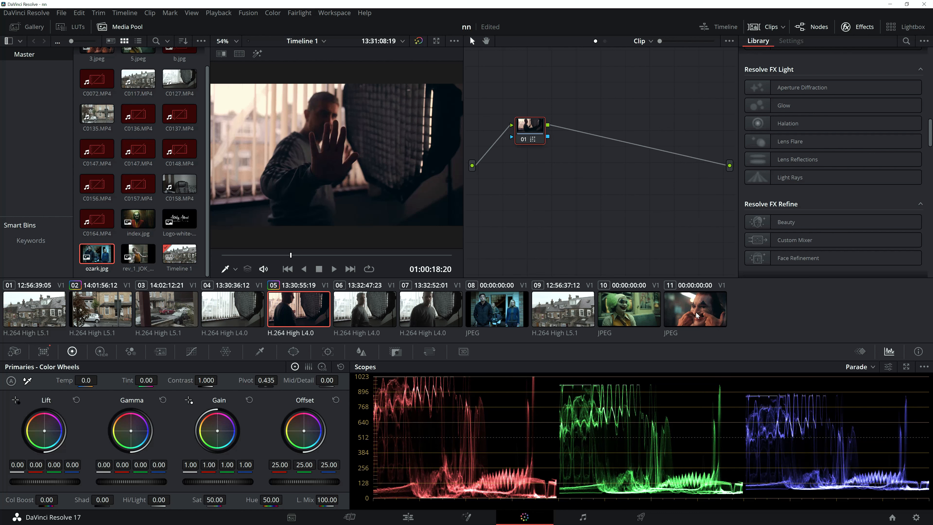
- Reset clip 05's node grade and scrub through the ungraded footage
right_click(531, 134)
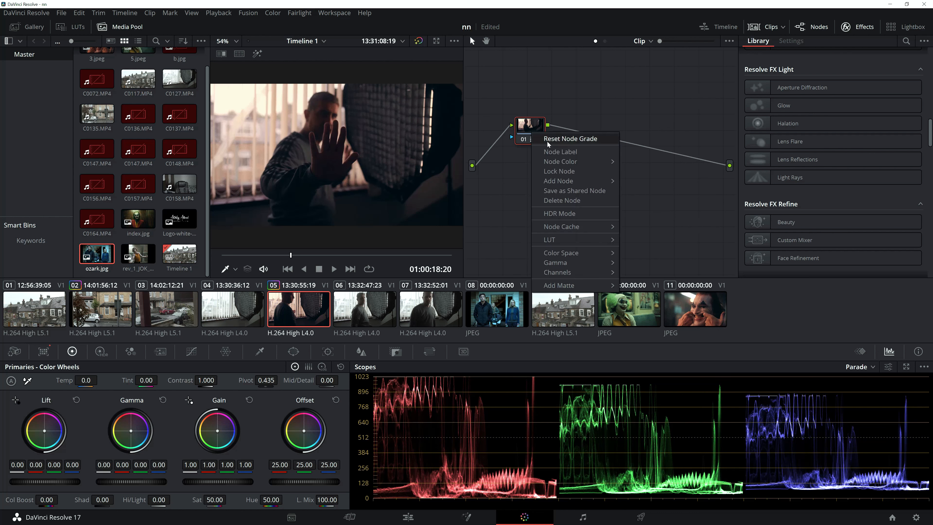
left_click(561, 139)
left_click_drag(327, 257, 364, 252)
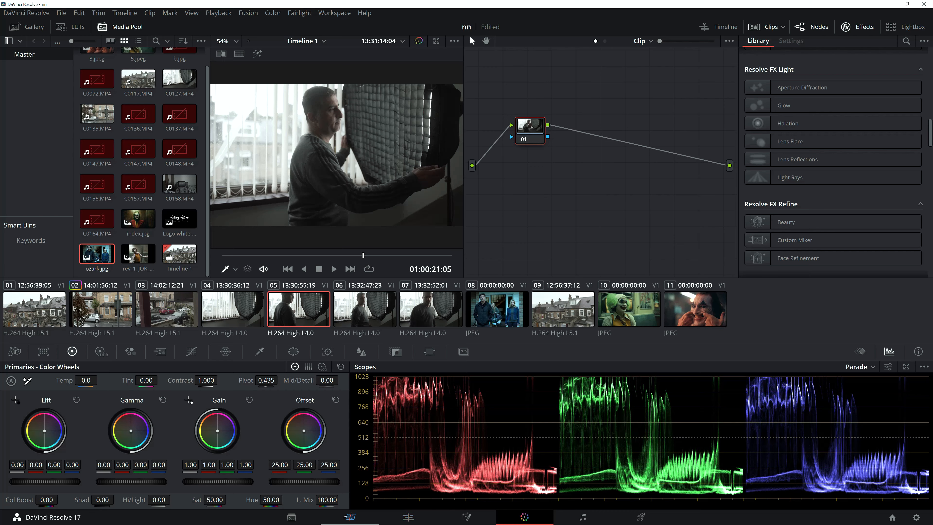
- Switch to the browser, look through the Google Images results for Joker screenshots, and return to DaVinci Resolve
left_click(889, 4)
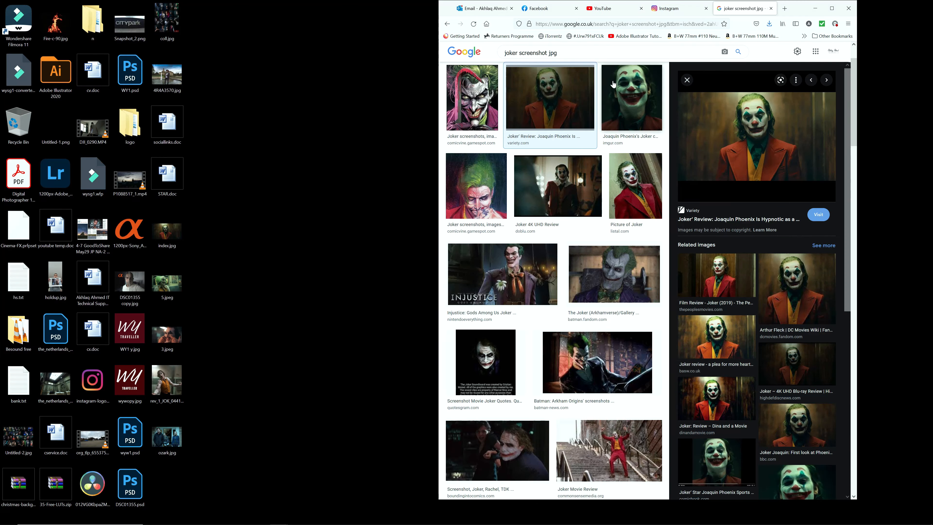
scroll(748, 162, "up", 2)
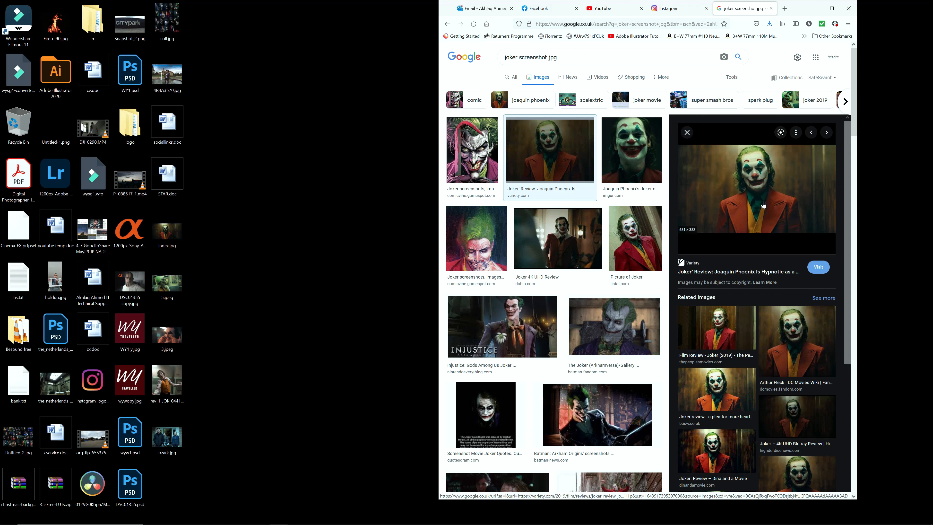
scroll(732, 305, "down", 8)
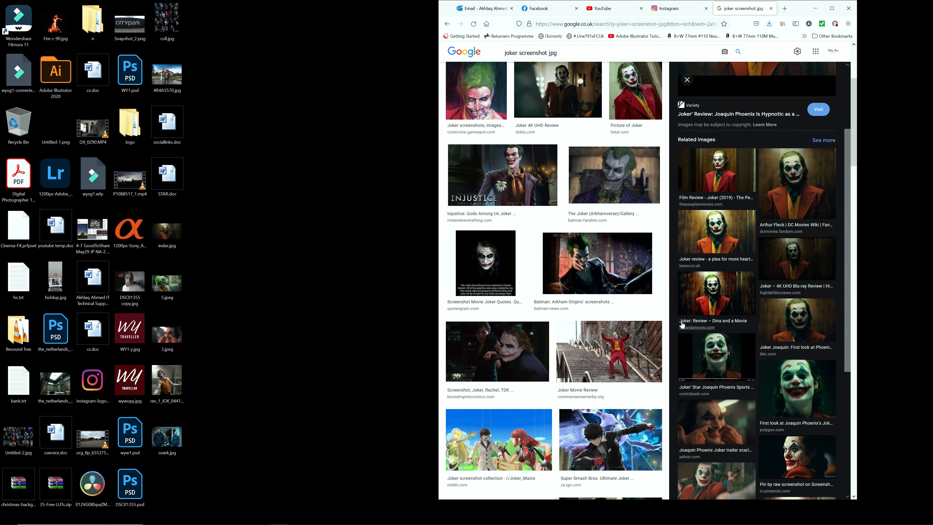
scroll(732, 306, "up", 8)
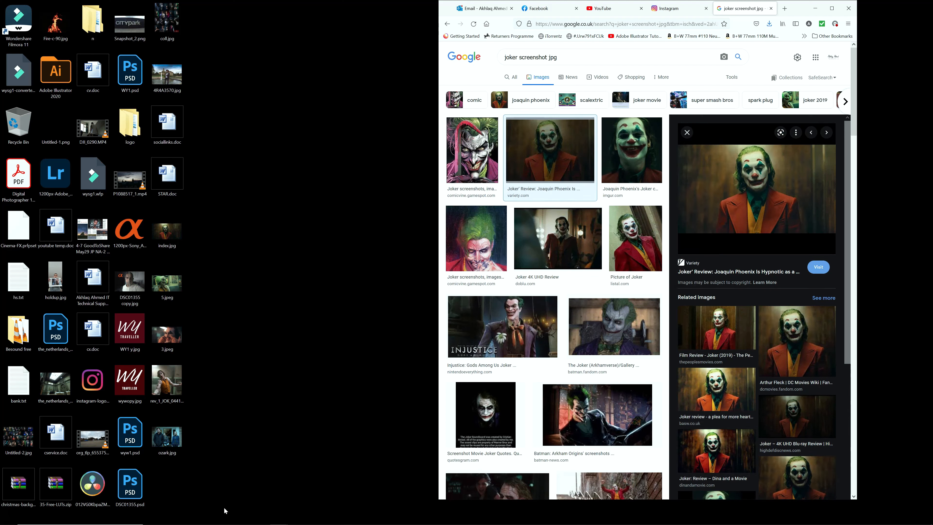
mouse_move(279, 521)
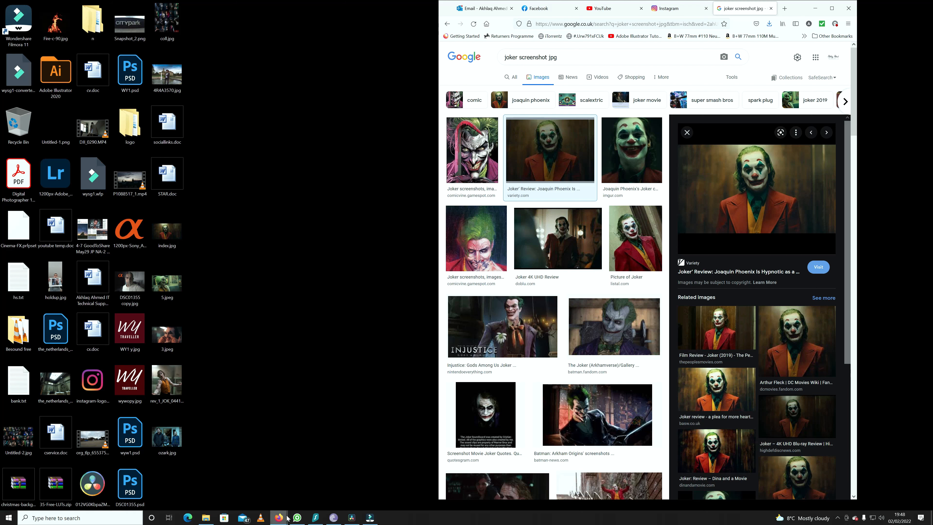
left_click(352, 519)
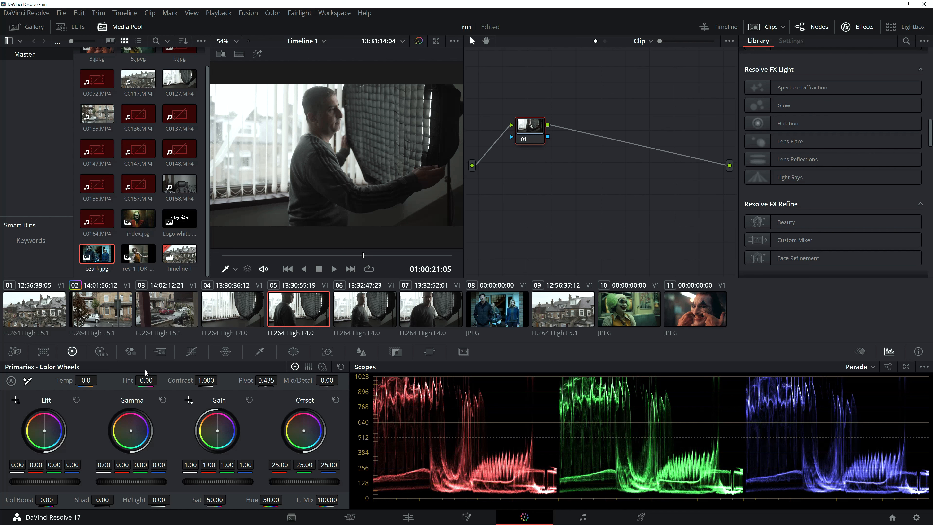
left_click(100, 351)
left_click(71, 352)
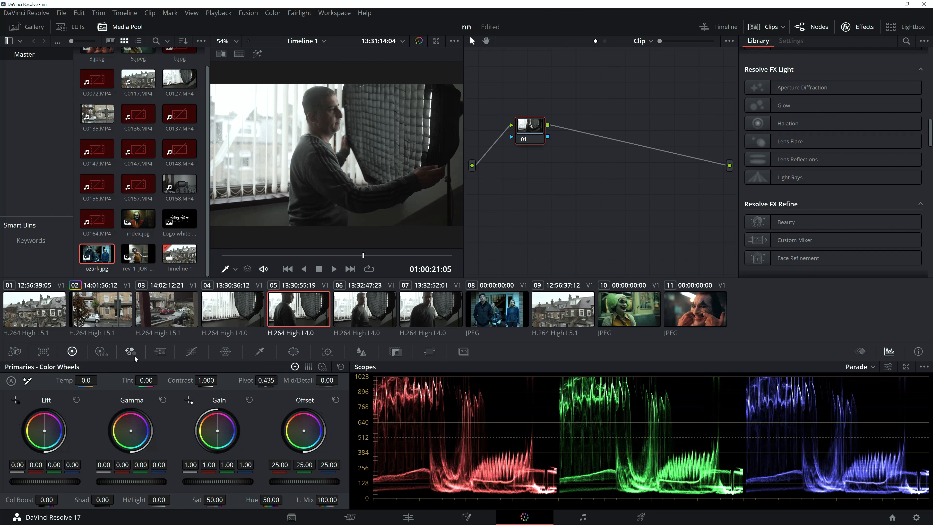